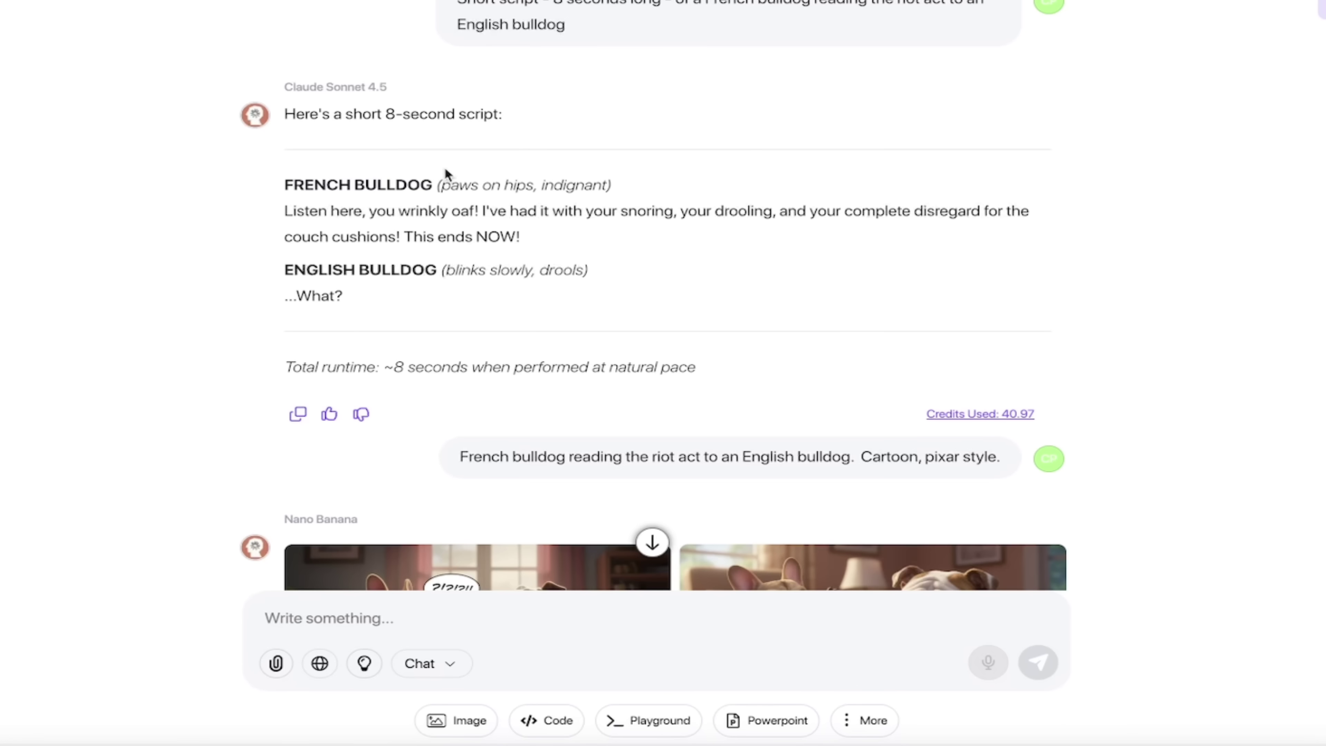
Scroll through the earlier chat and watch the Sora 2 video full screen.
scroll(376, 67, "down", 1)
scroll(218, 243, "down", 8)
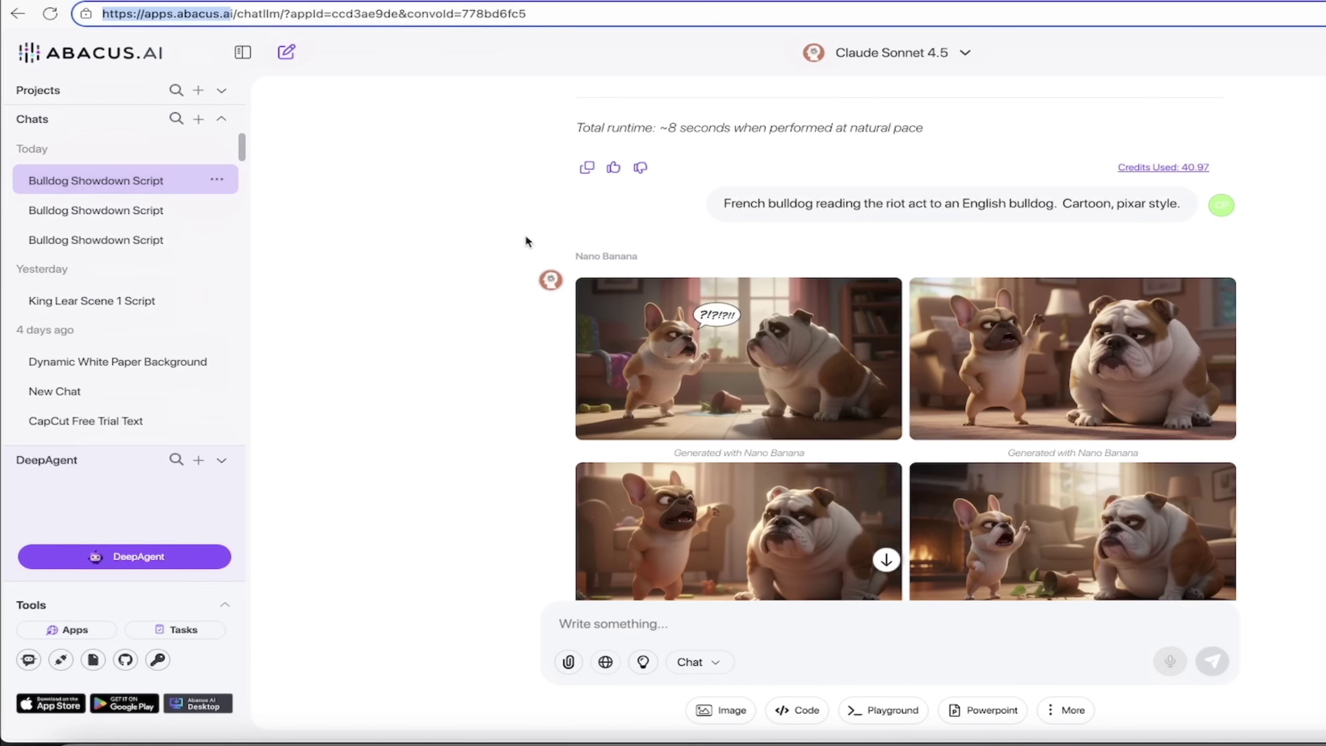
scroll(458, 294, "up", 2)
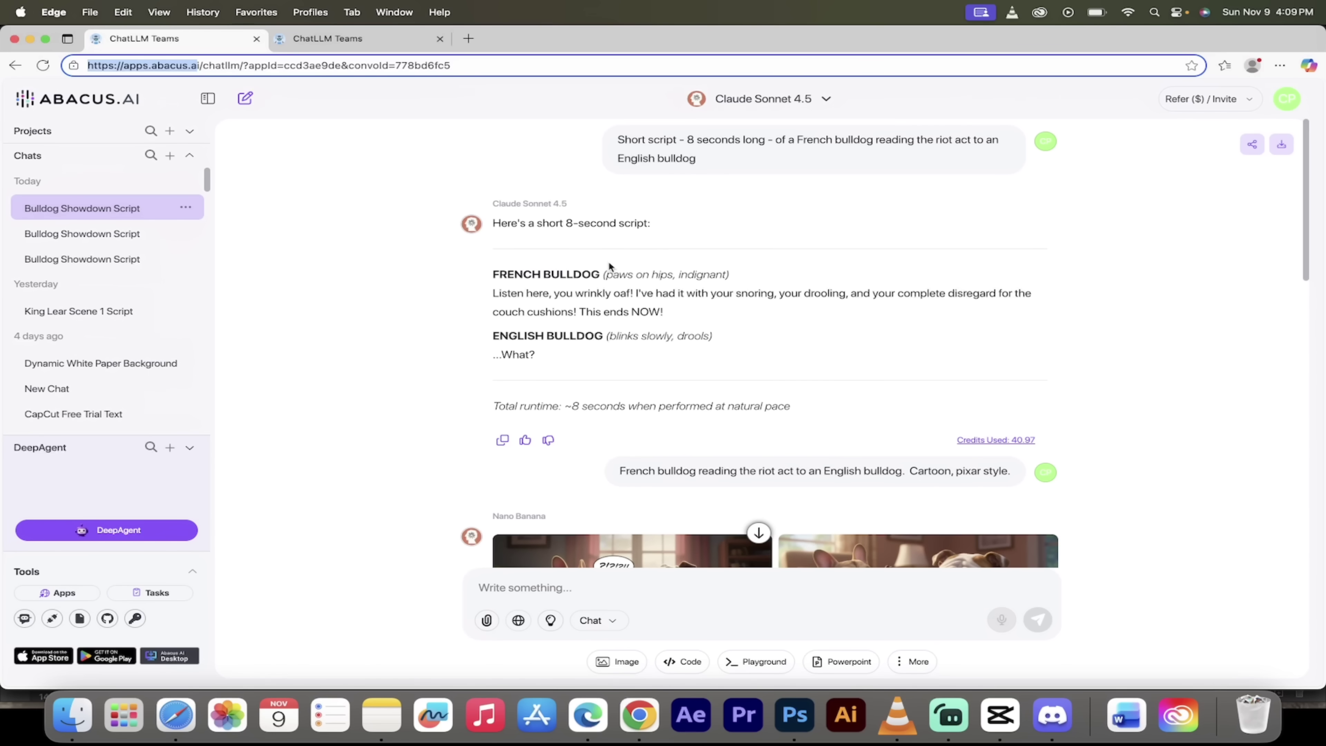
scroll(709, 241, "down", 1)
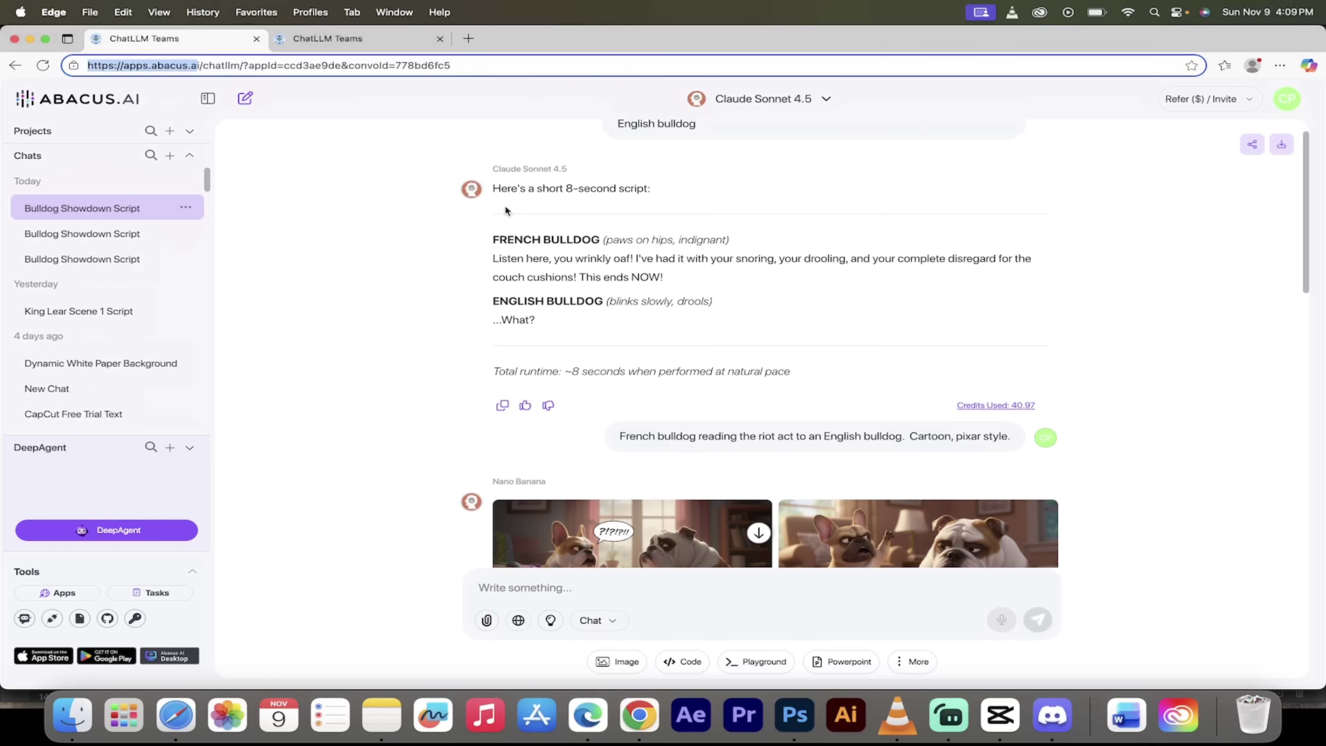
scroll(587, 274, "down", 6)
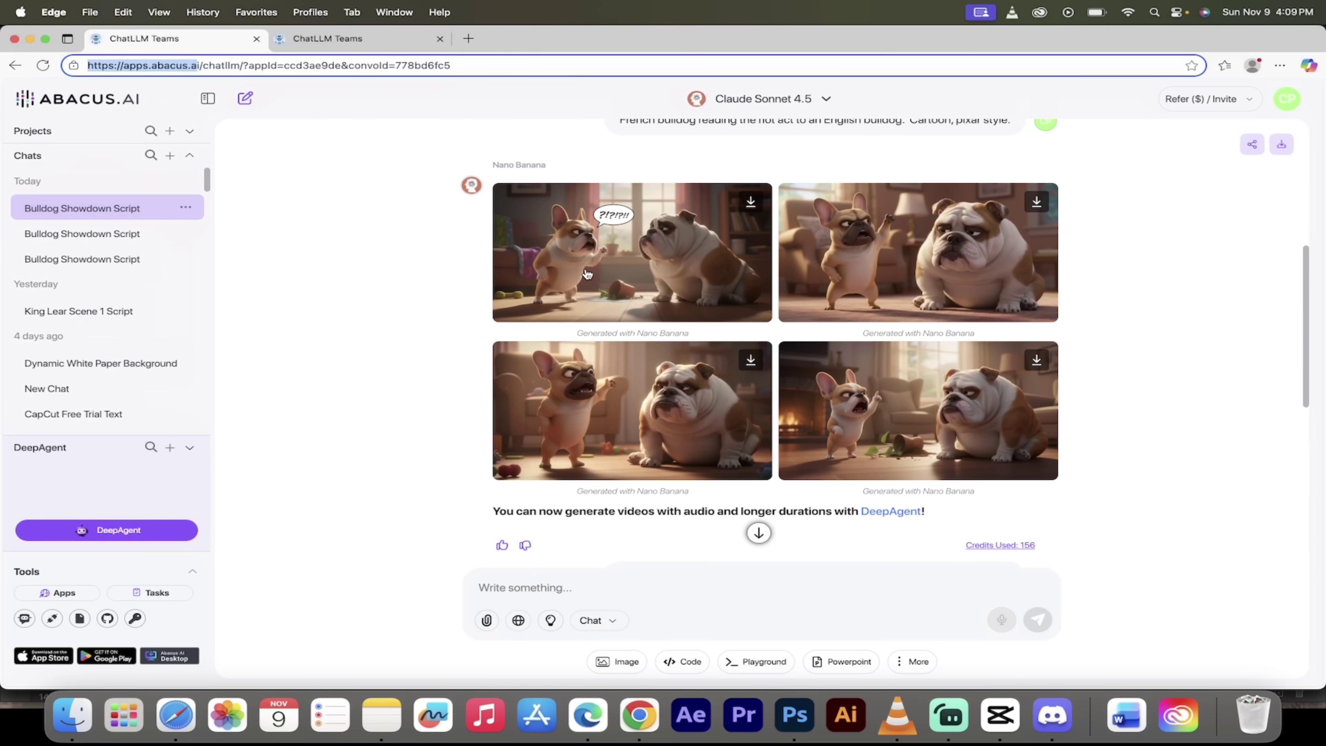
scroll(686, 265, "down", 2)
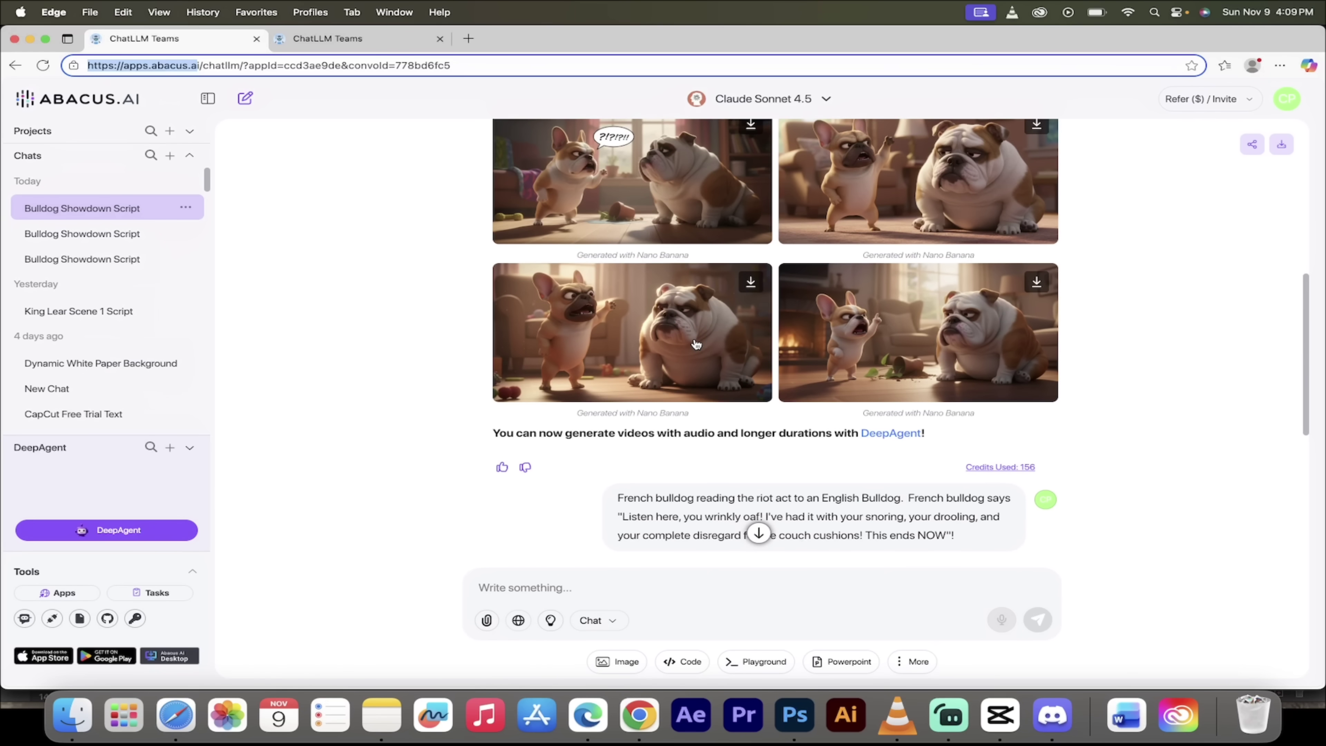
scroll(700, 339, "down", 4)
scroll(694, 343, "down", 3)
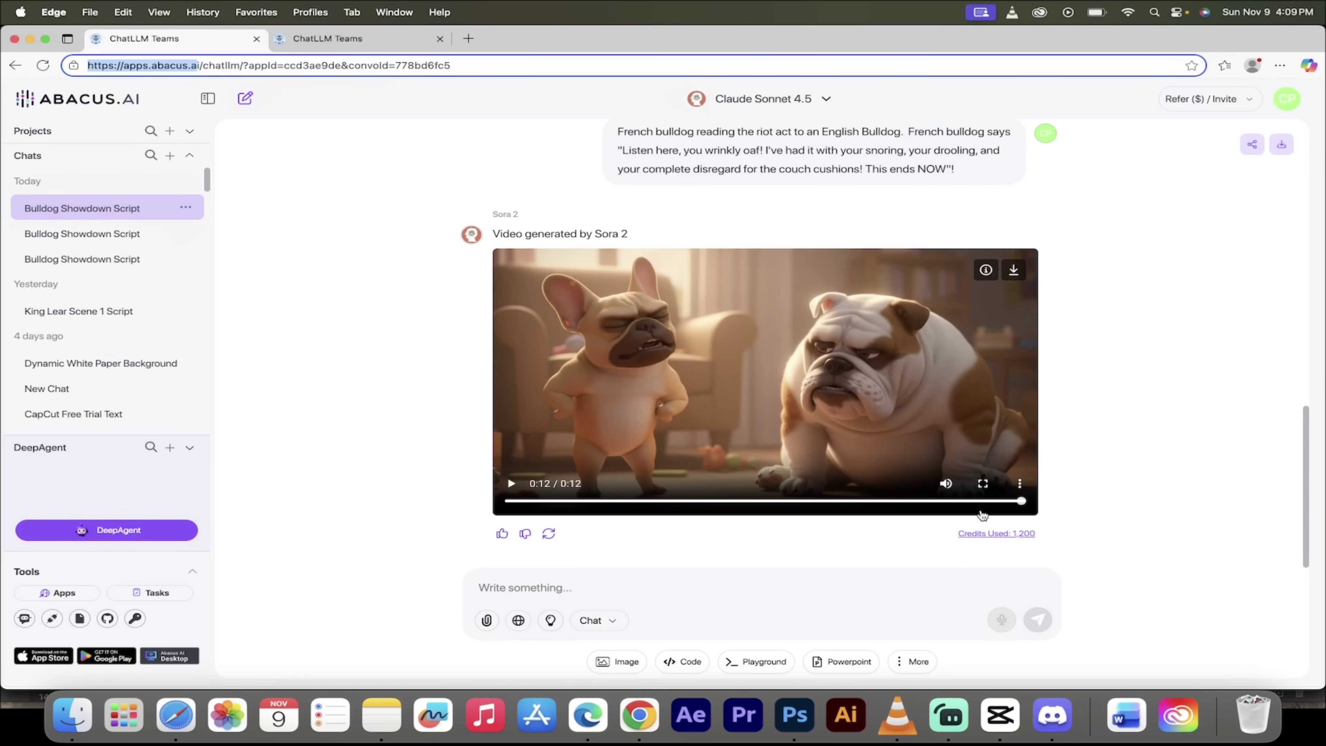
left_click(984, 485)
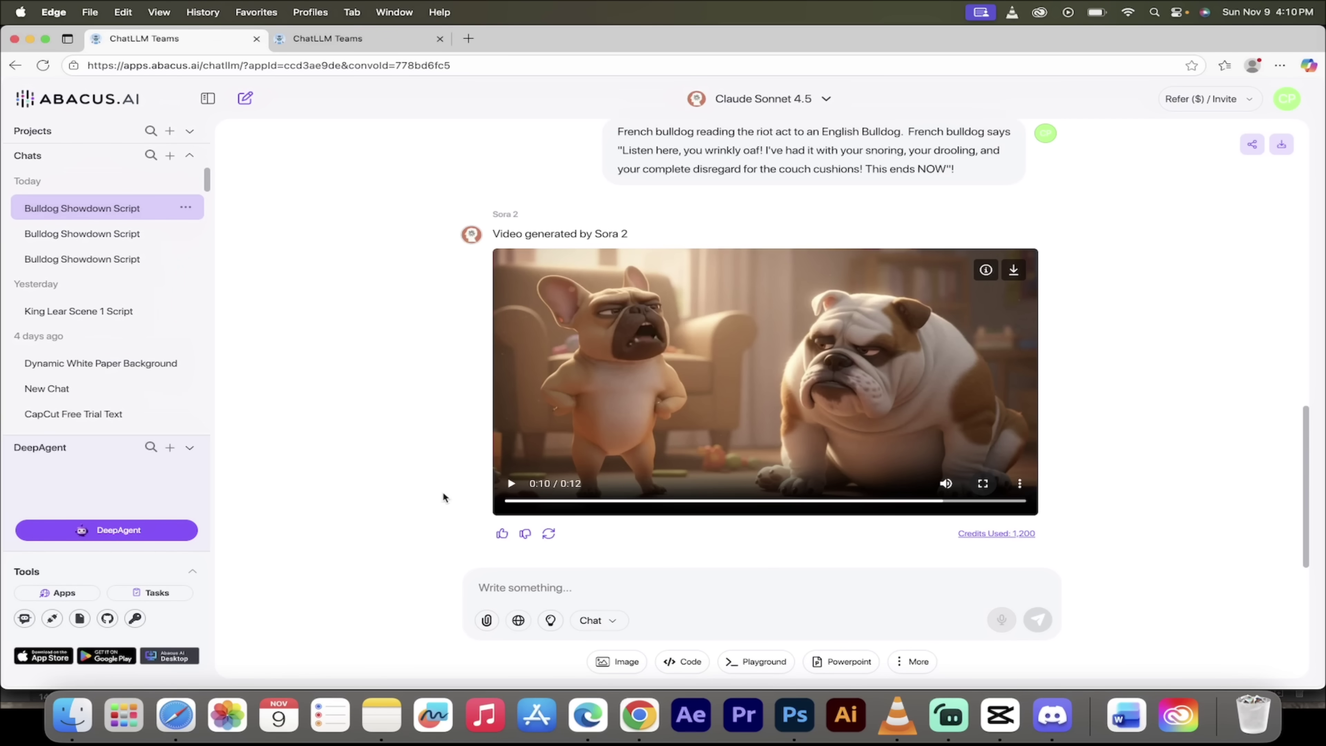
In the new empty chat, browse the model list and keep Claude Sonnet 4.5.
left_click(334, 40)
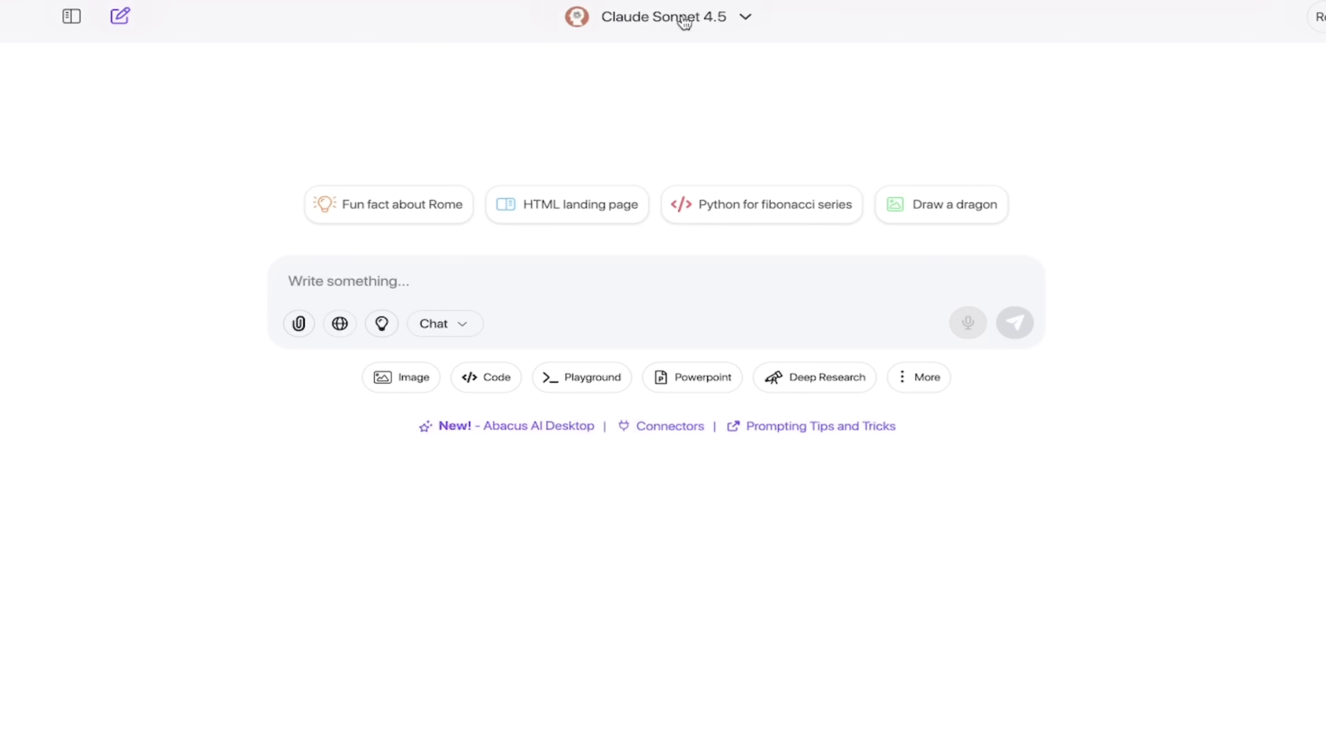
left_click(750, 15)
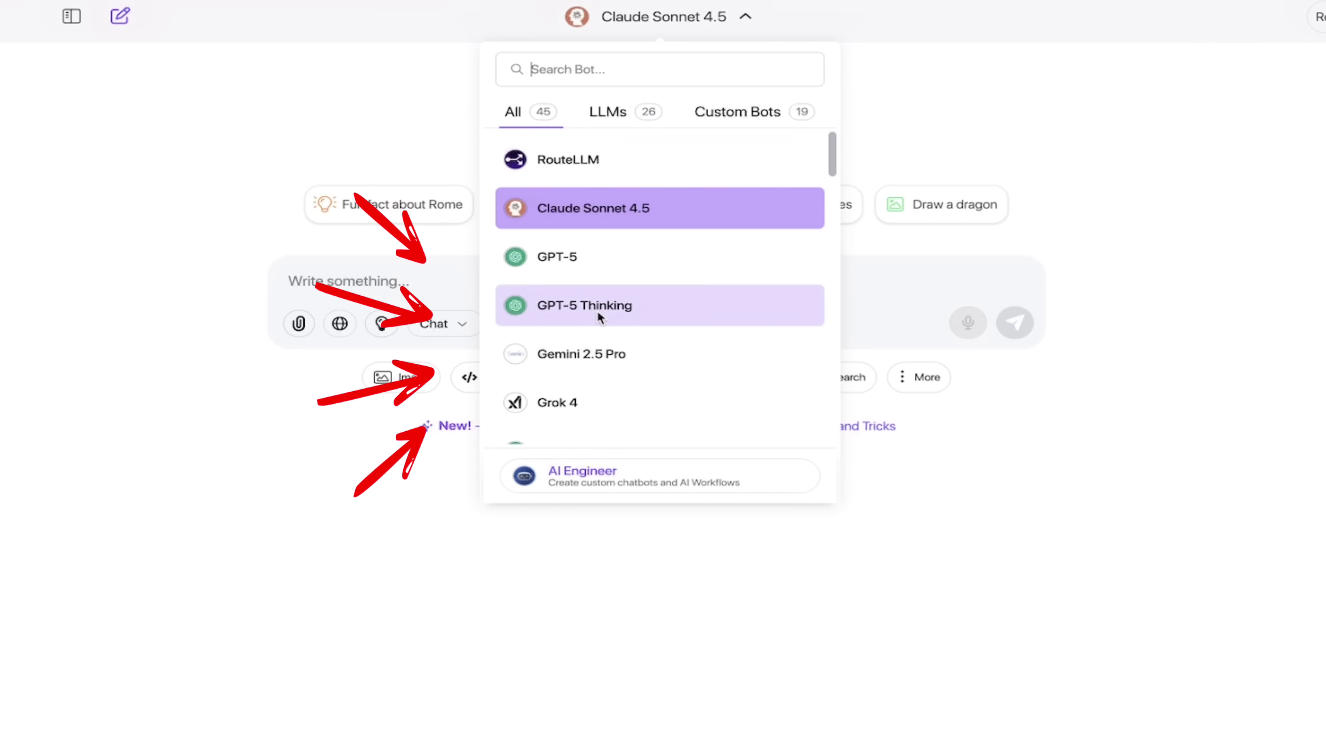
scroll(596, 309, "down", 6)
scroll(597, 310, "up", 5)
scroll(597, 309, "down", 2)
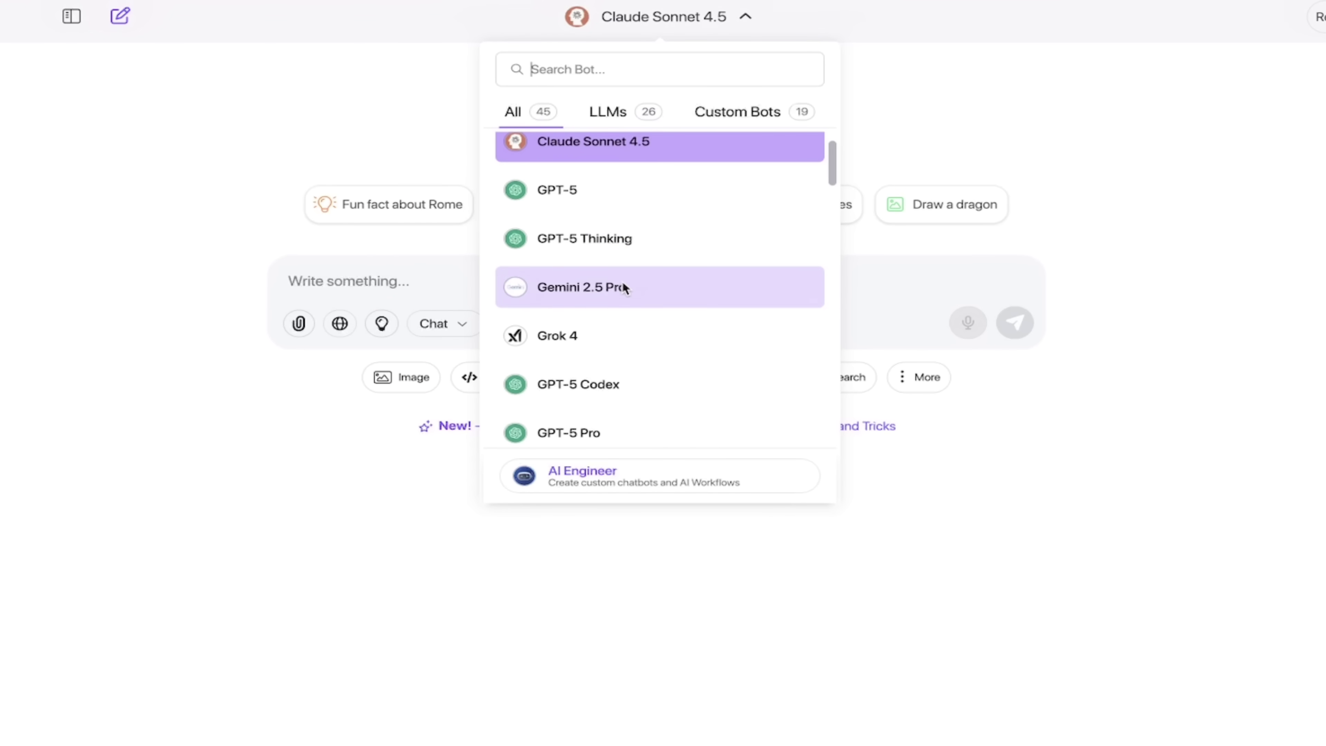
scroll(613, 289, "down", 1)
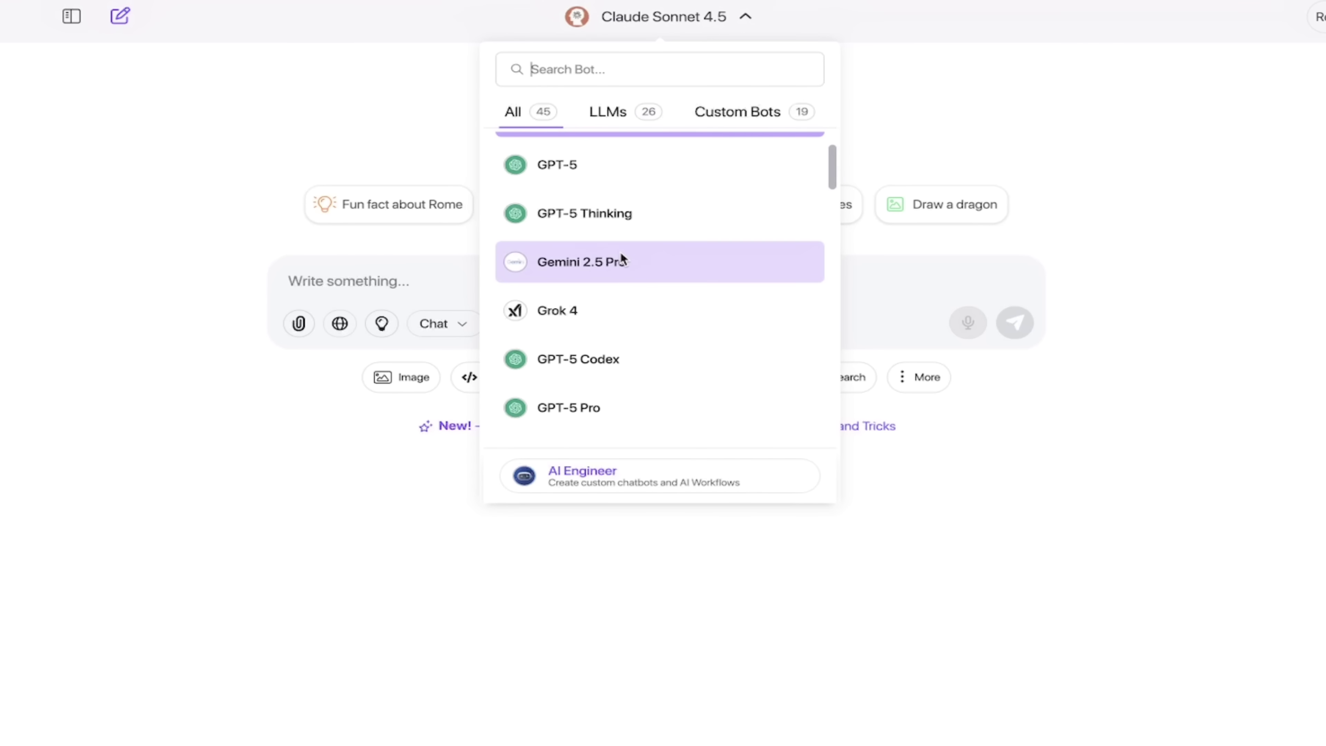
scroll(607, 301, "down", 3)
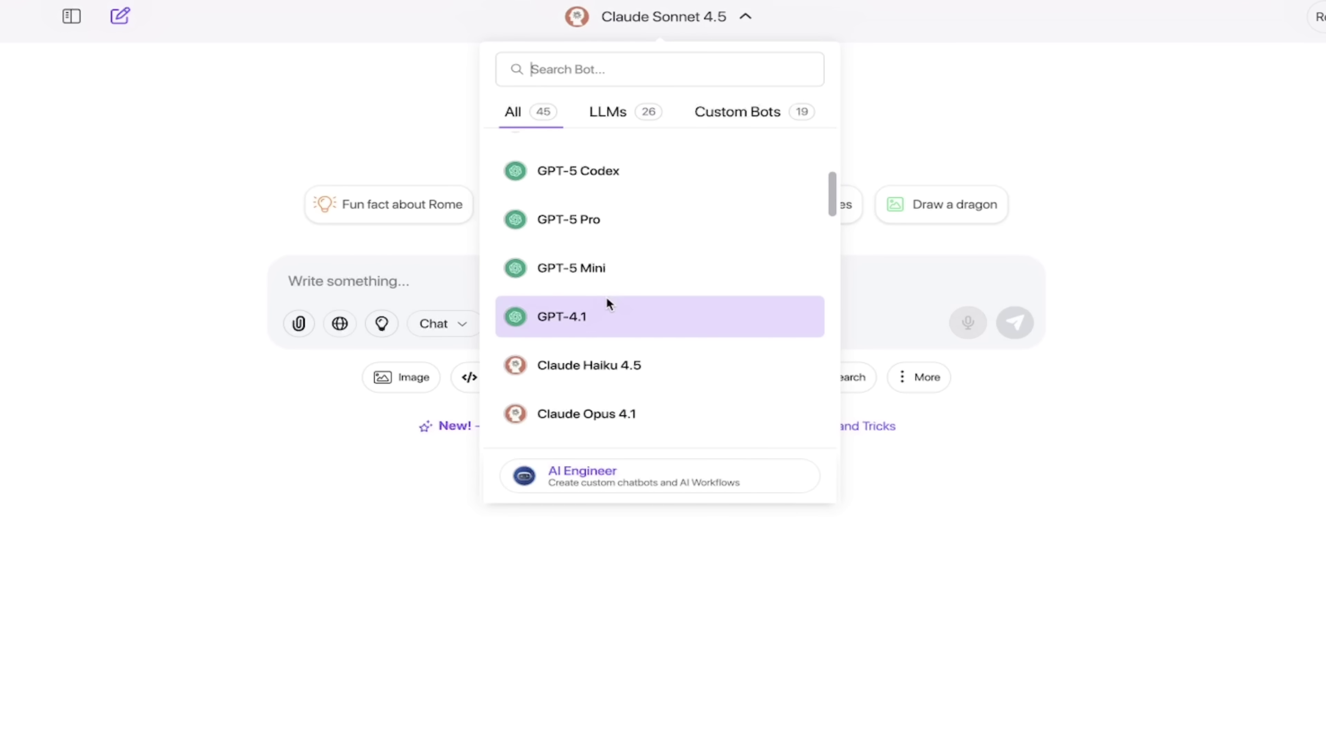
scroll(607, 300, "down", 3)
scroll(617, 177, "up", 1)
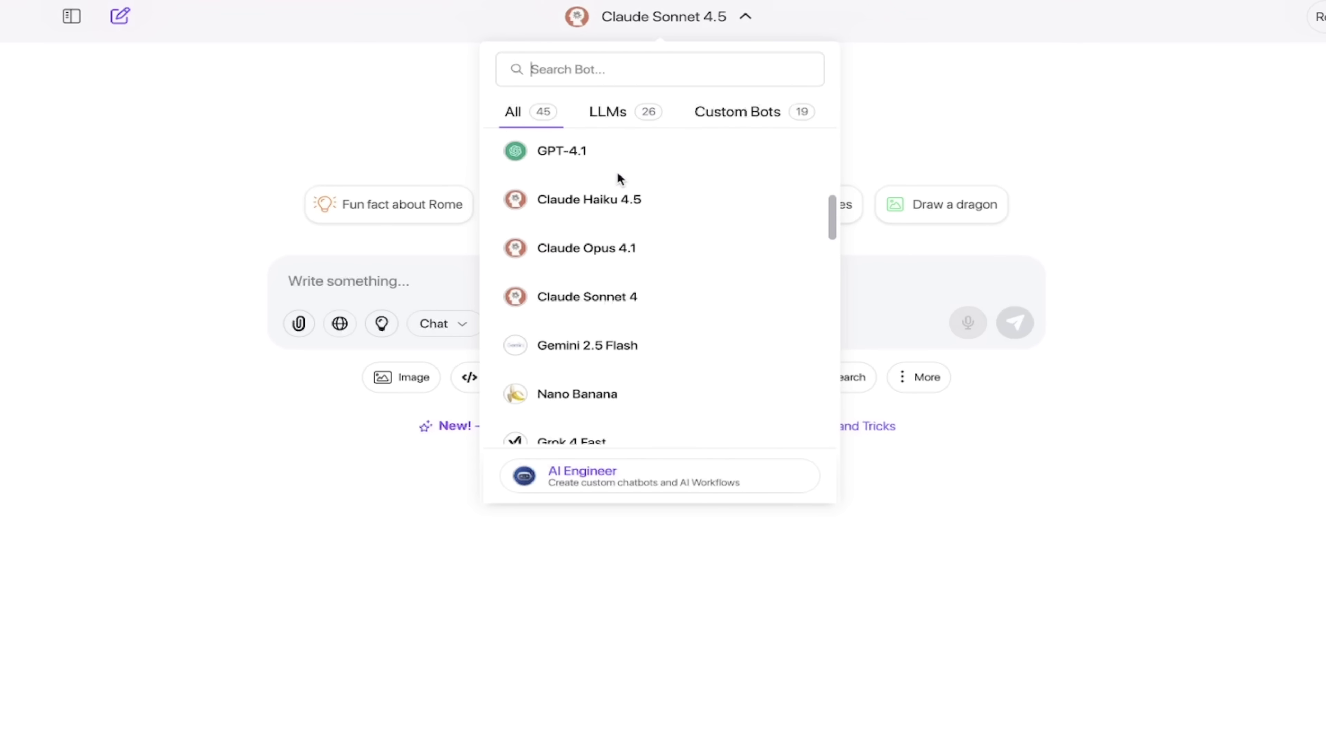
scroll(611, 257, "down", 1)
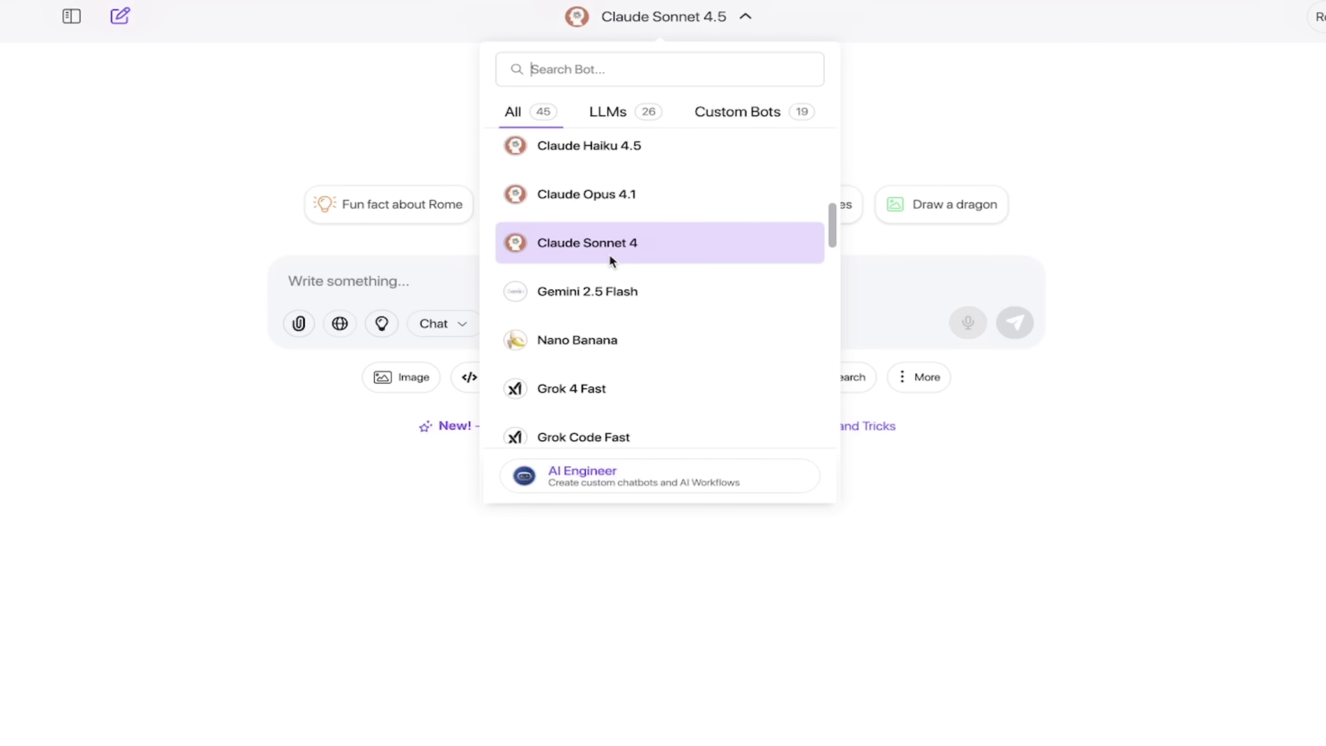
scroll(609, 253, "up", 5)
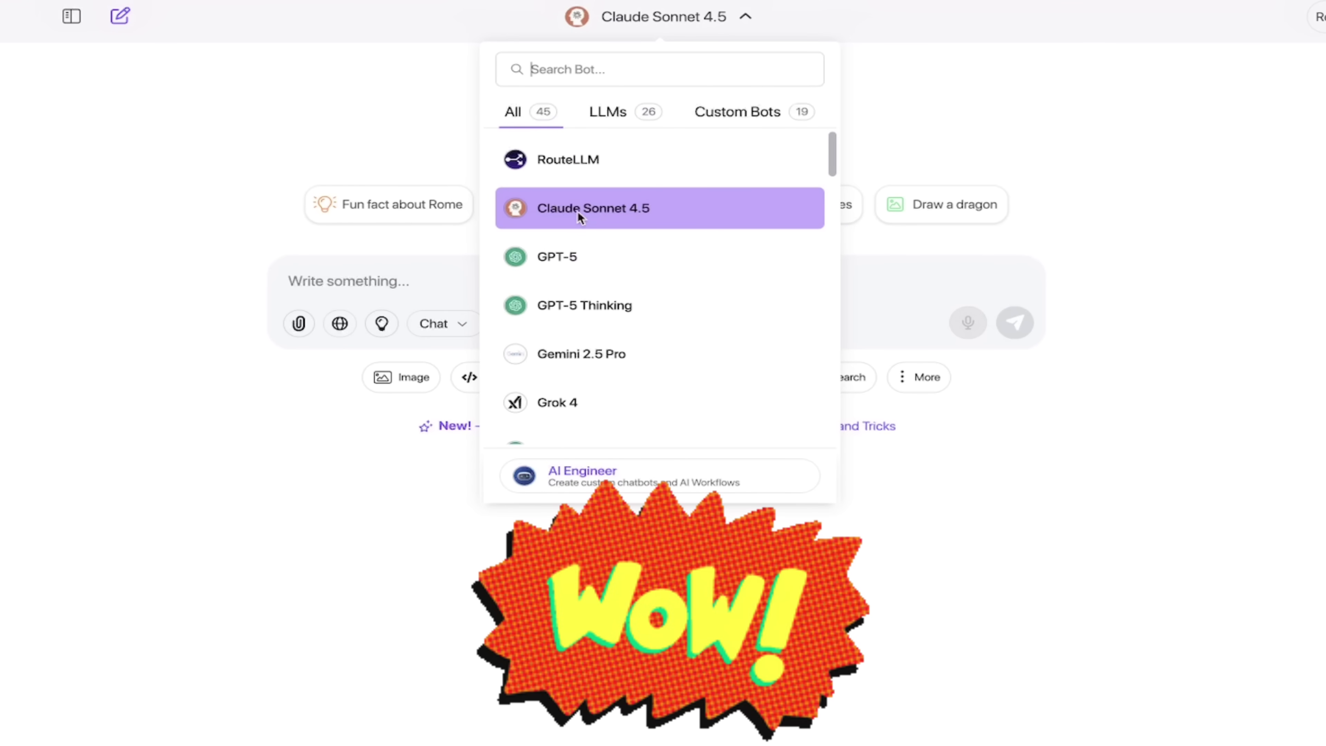
left_click(572, 208)
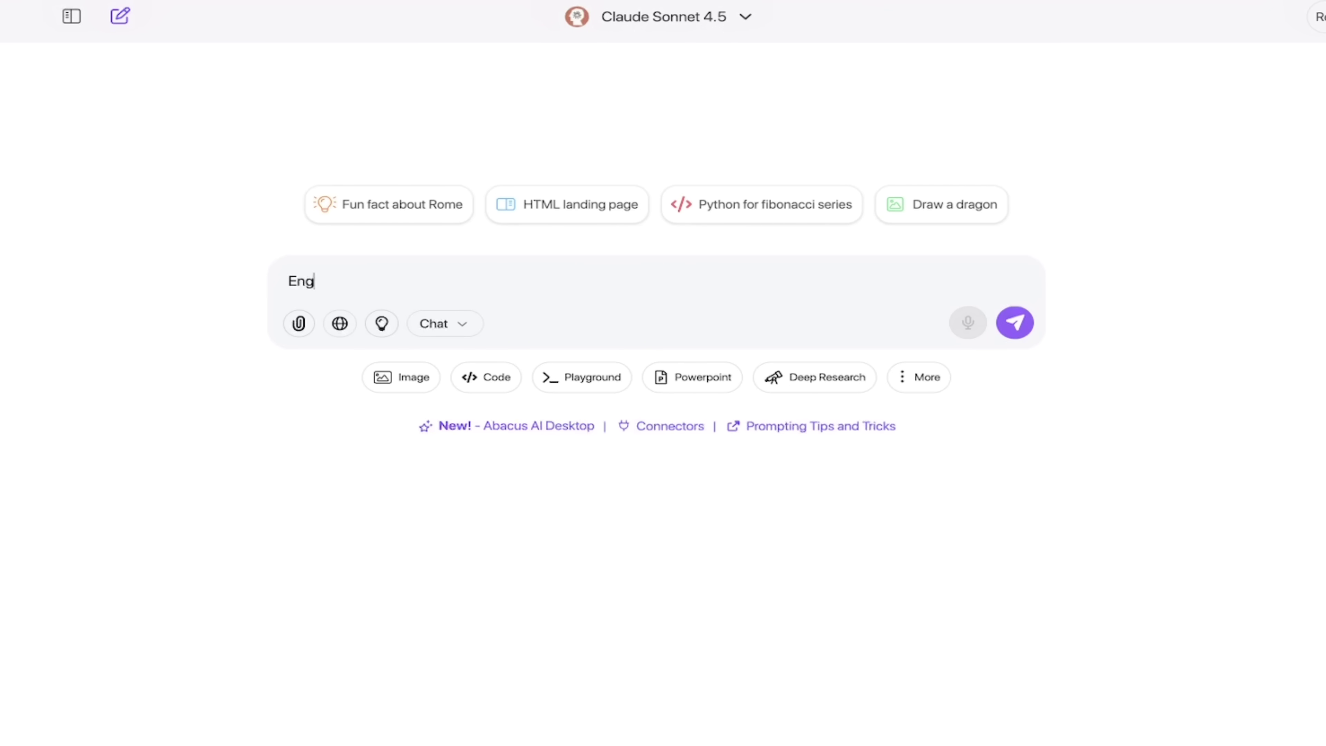
Send Claude the prompt about an English bulldog reading the riot act to a French bulldog.
type("og ")
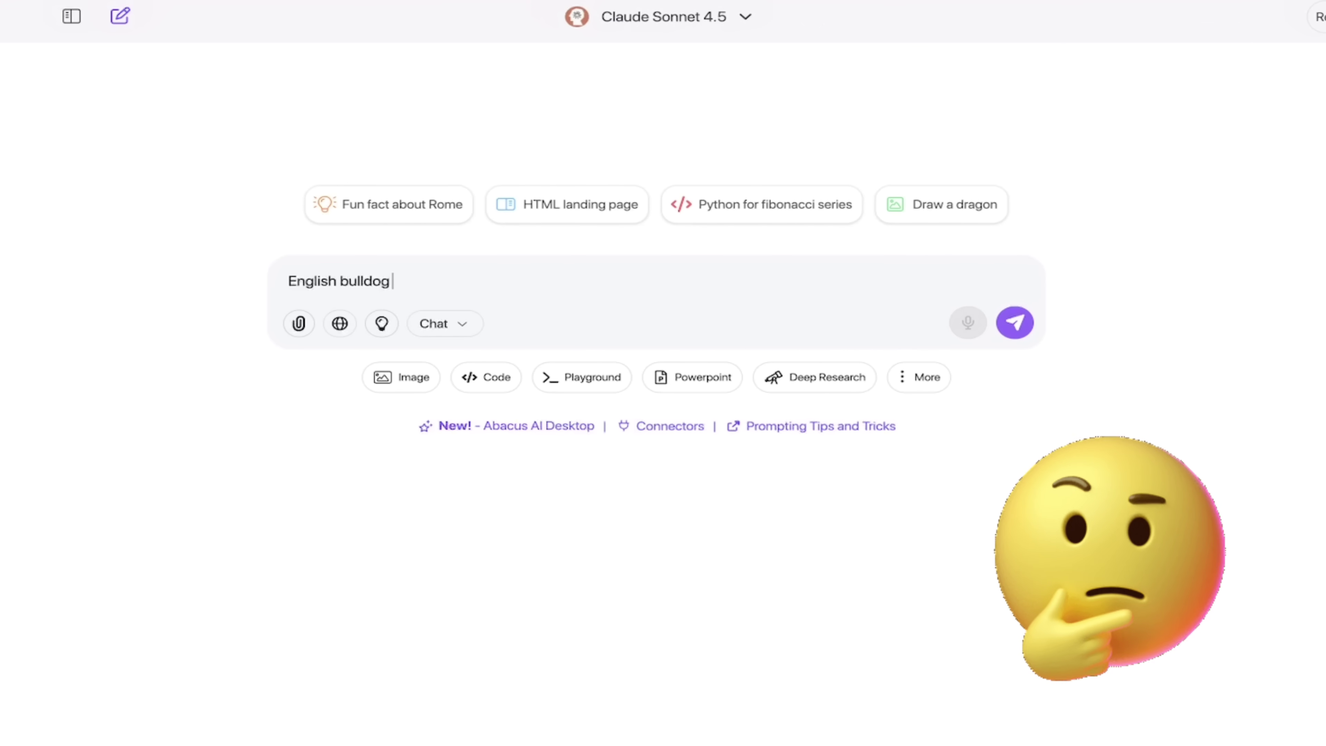
type("reading the riot act to a French bulldog.  Write an 8 second script")
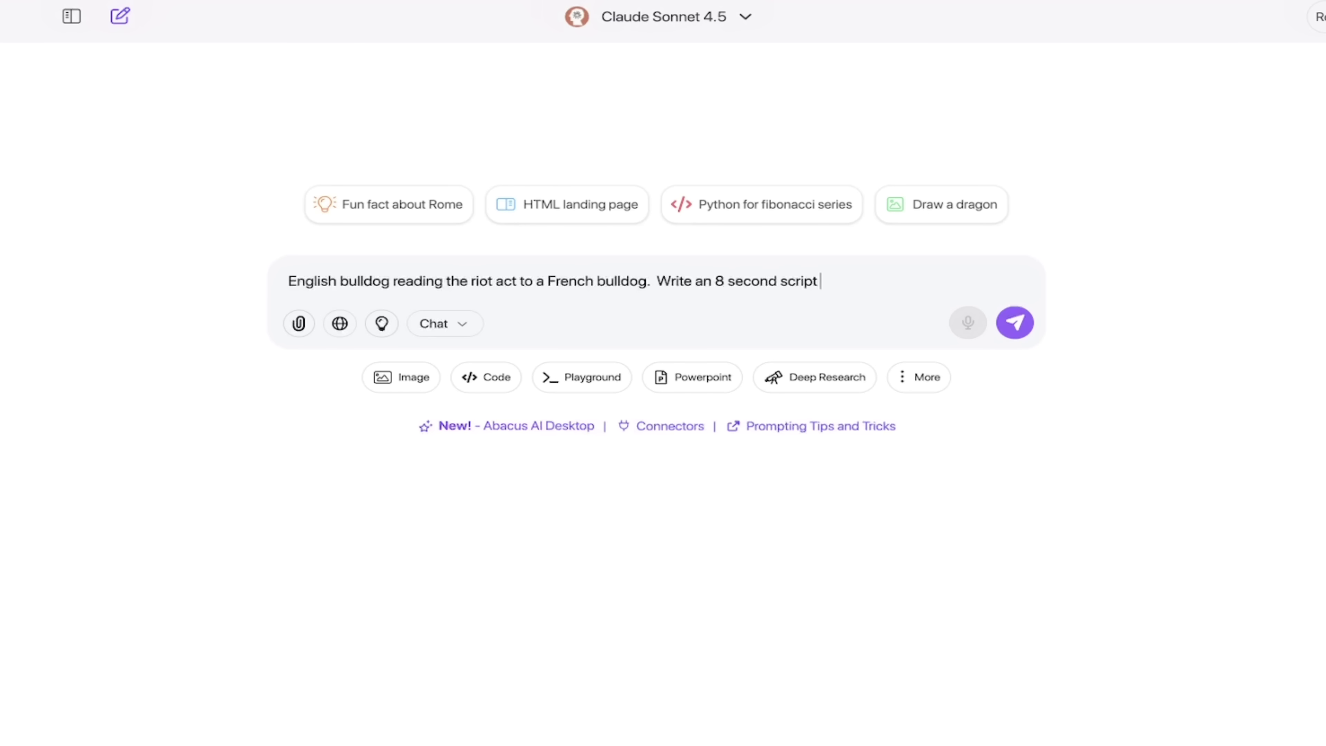
type("based on this.  Have fun.")
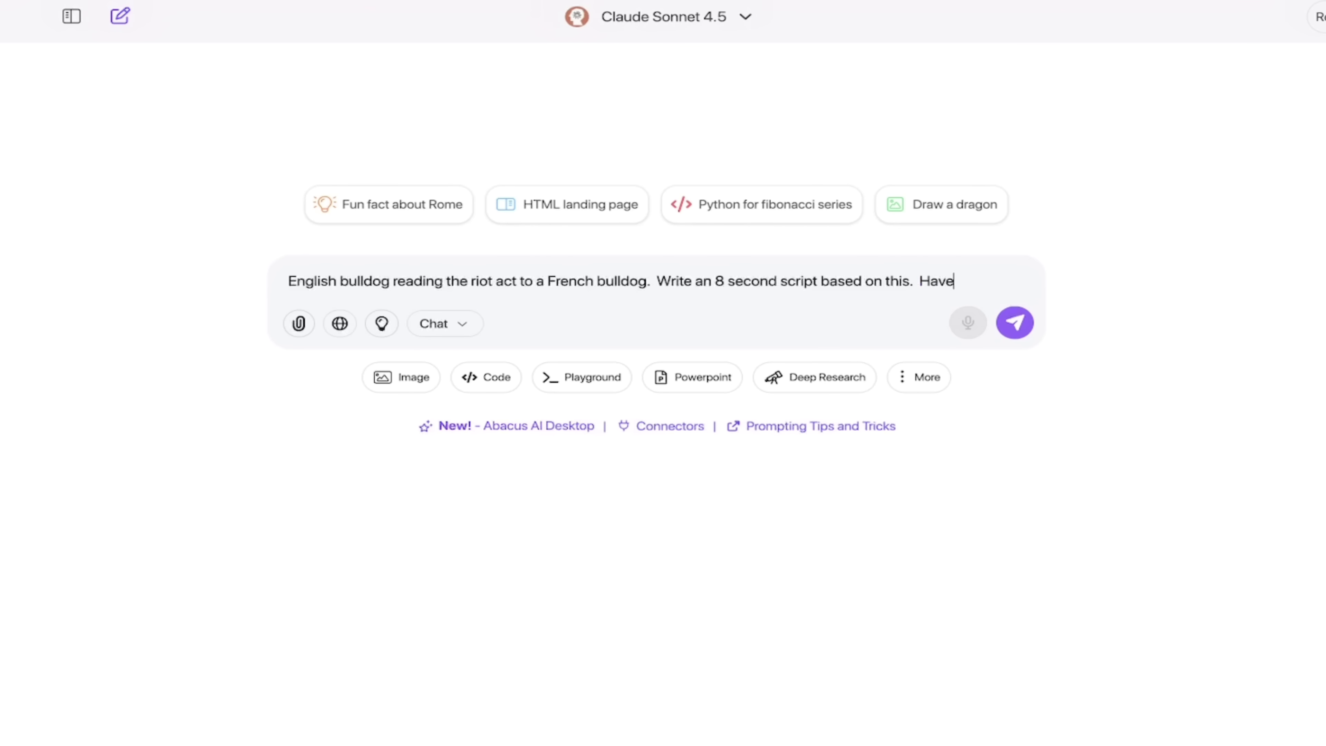
left_click(1019, 333)
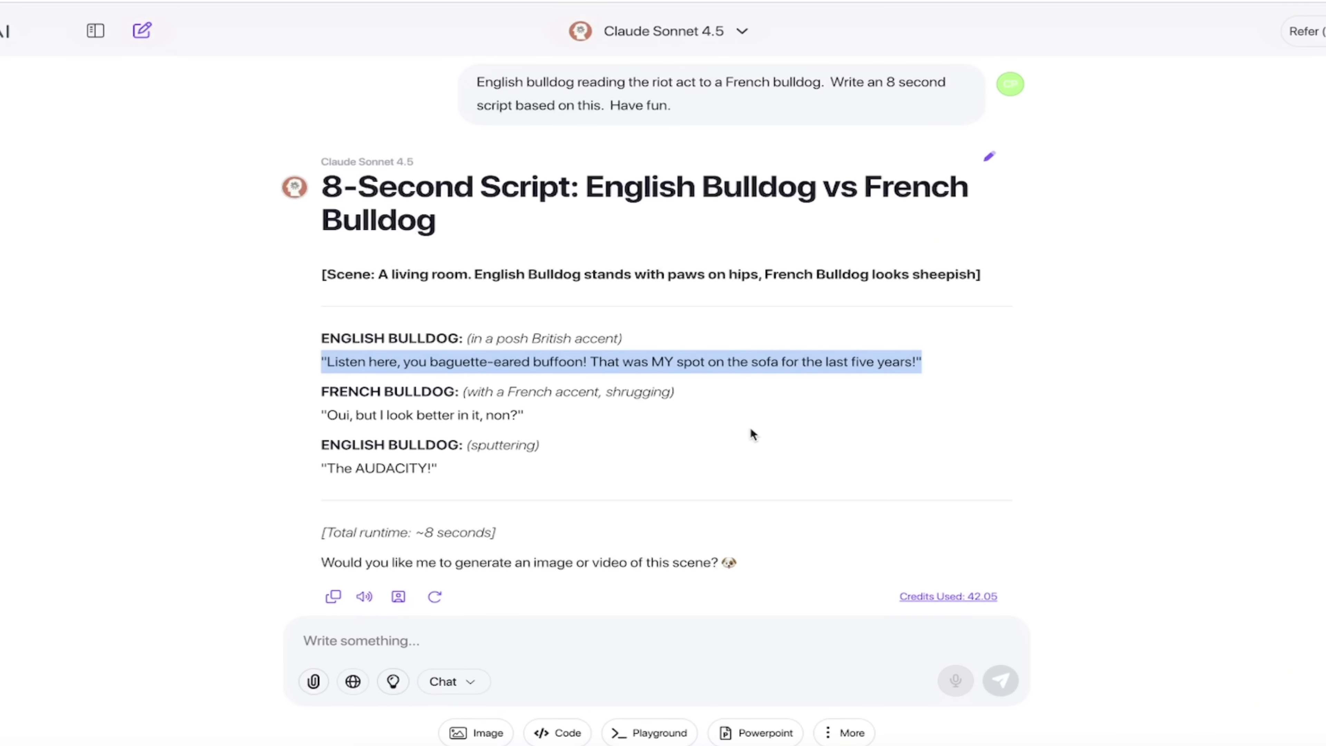
Scroll down to read Claude's 8-Second Script: English Bulldog vs French Bulldog.
scroll(588, 395, "down", 1)
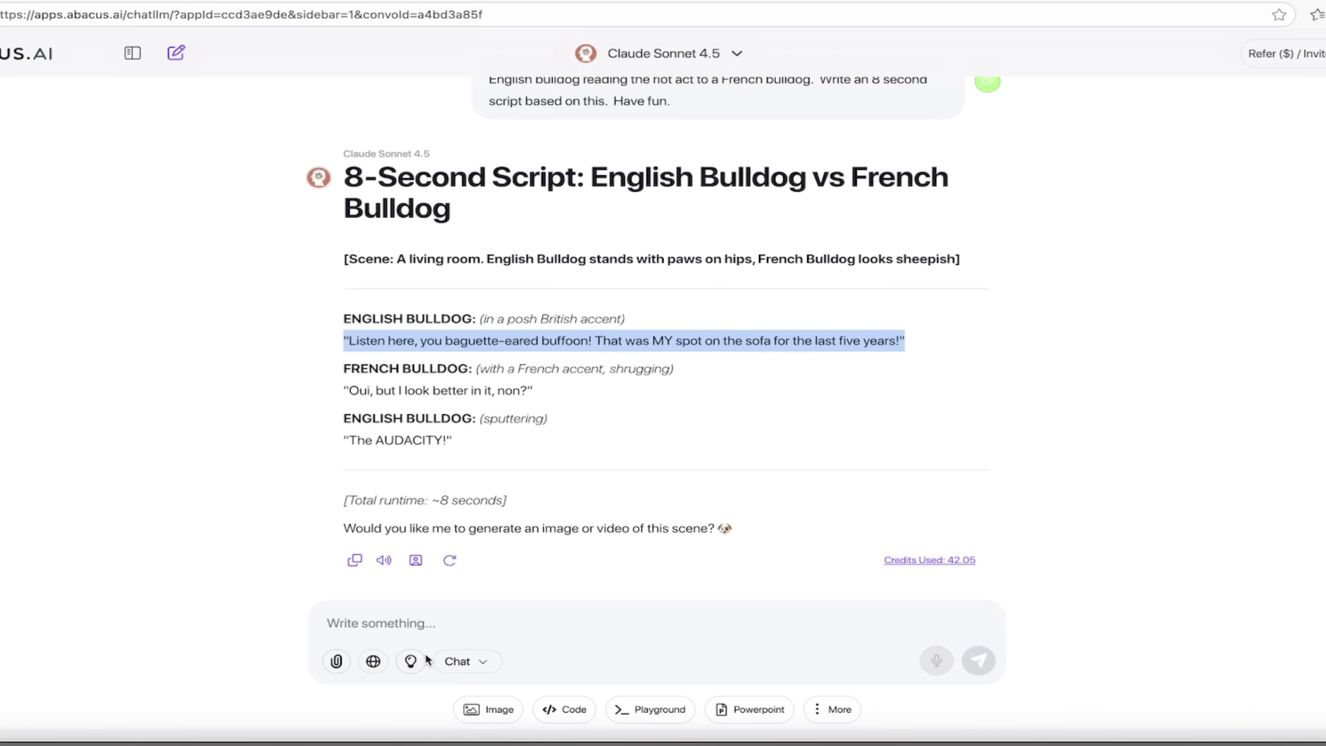
Set image generation to Nano Banana with 4 images.
left_click(494, 712)
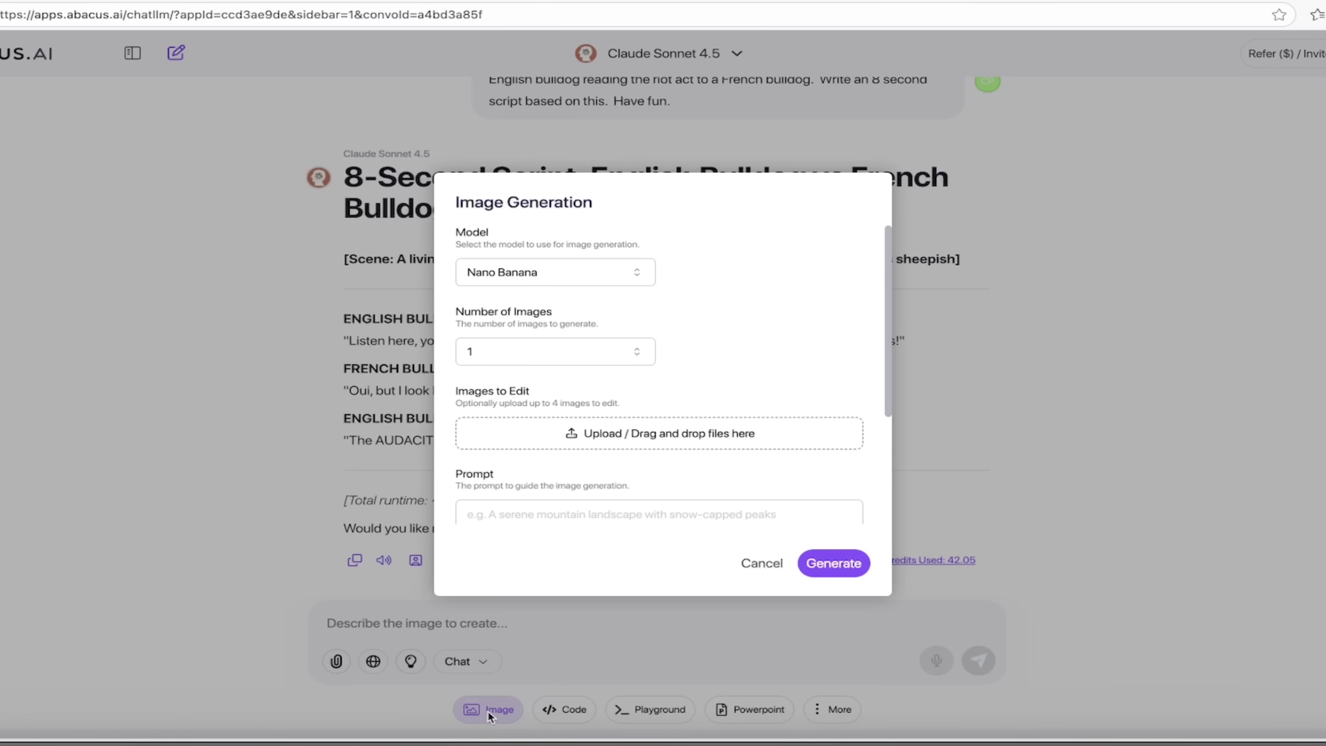
left_click(540, 274)
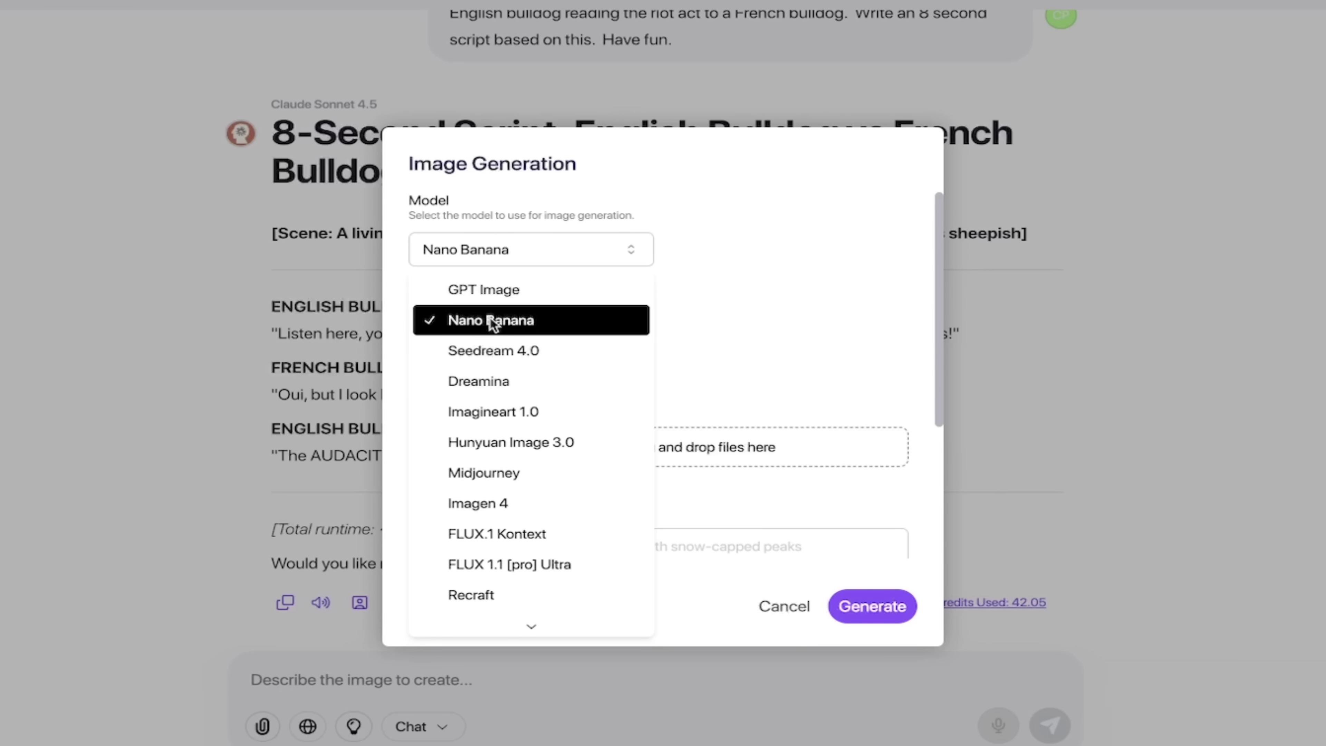
scroll(535, 510, "down", 4)
scroll(533, 474, "up", 4)
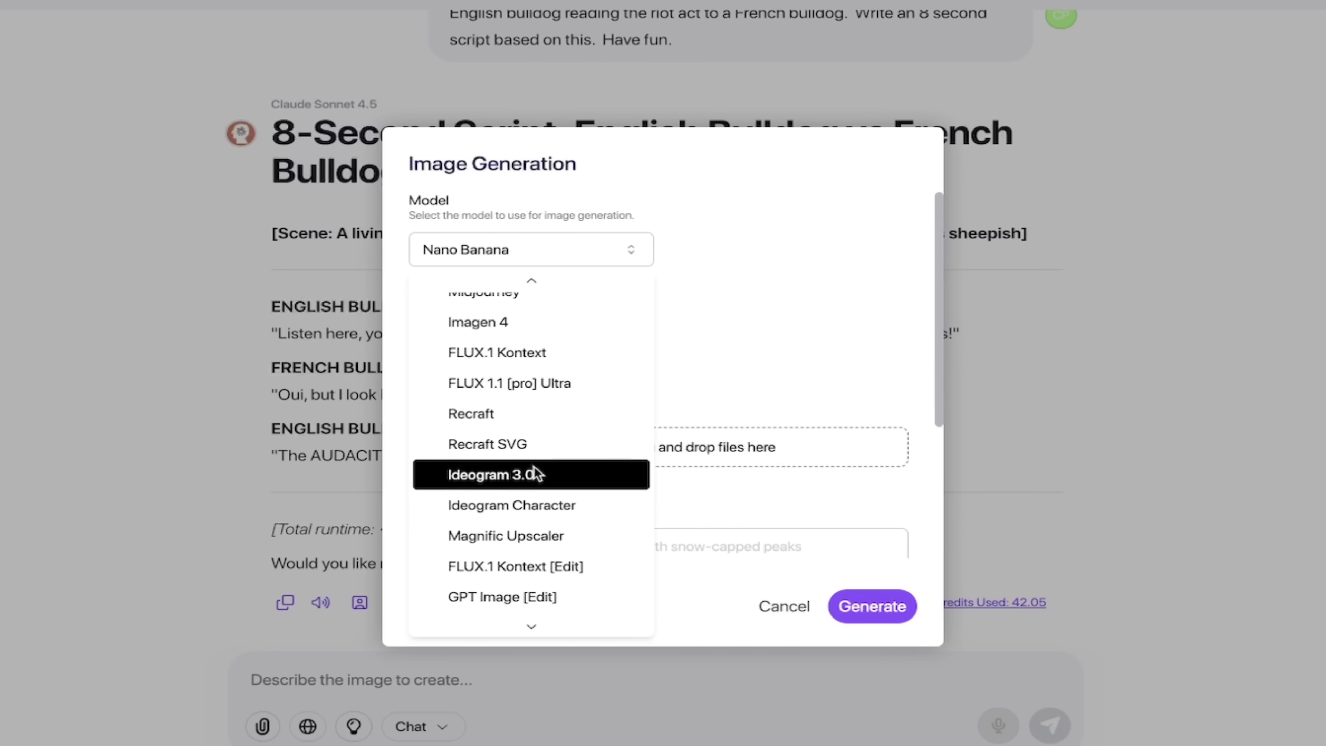
left_click(517, 328)
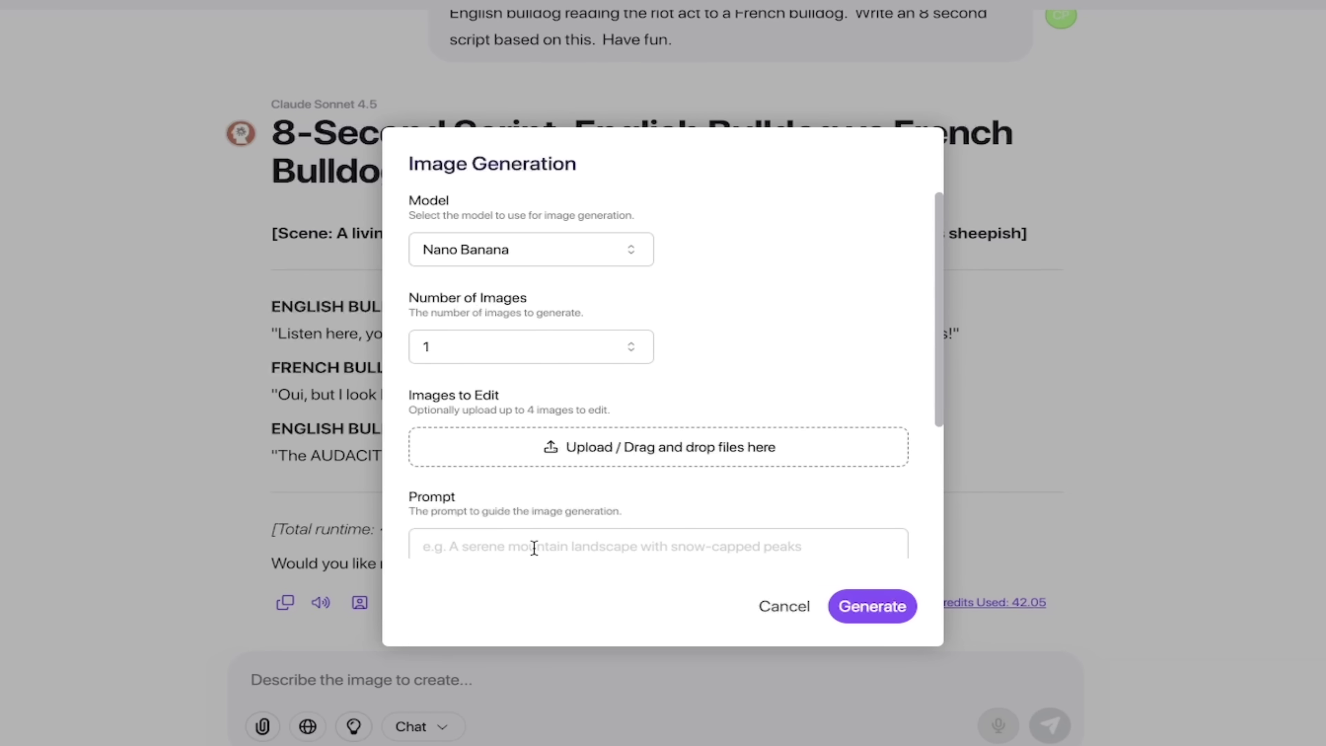
left_click(562, 346)
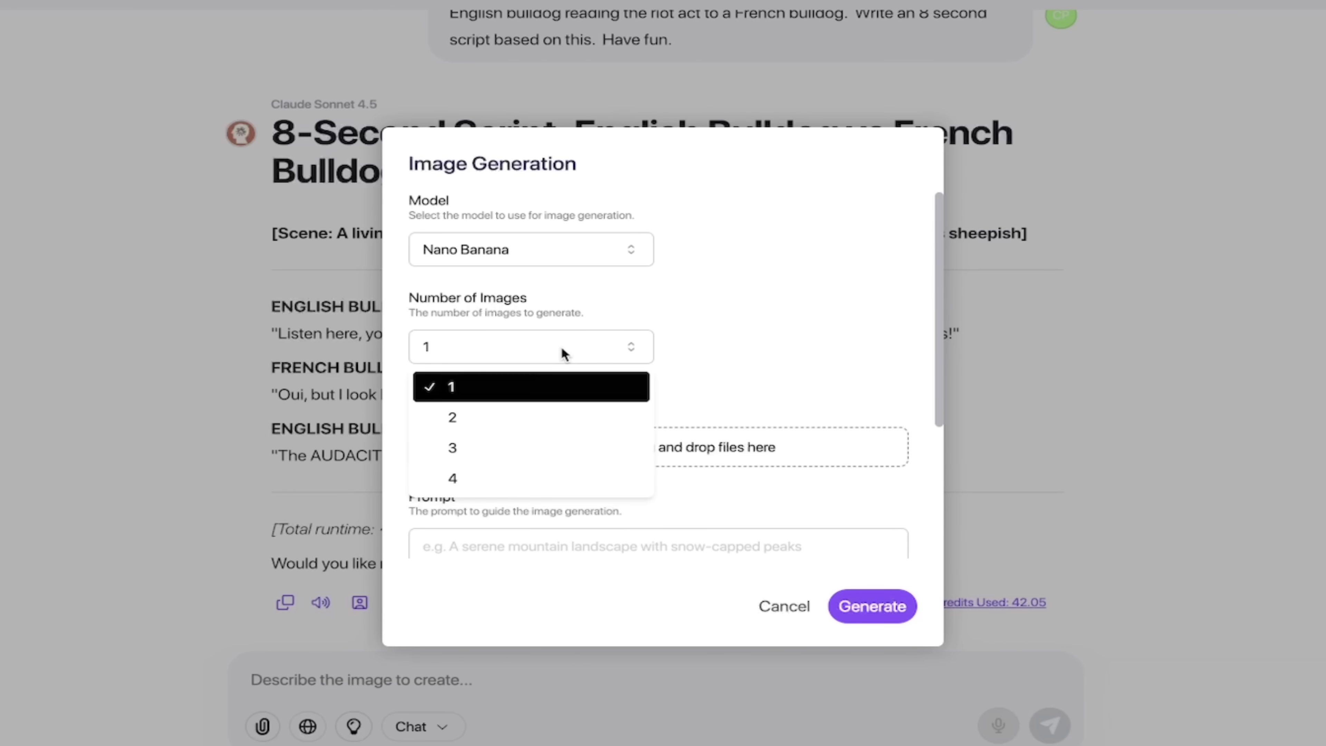
left_click(490, 479)
Enter the image prompt 'English bulldog reading the riot act to a french bulldog'.
scroll(695, 364, "down", 3)
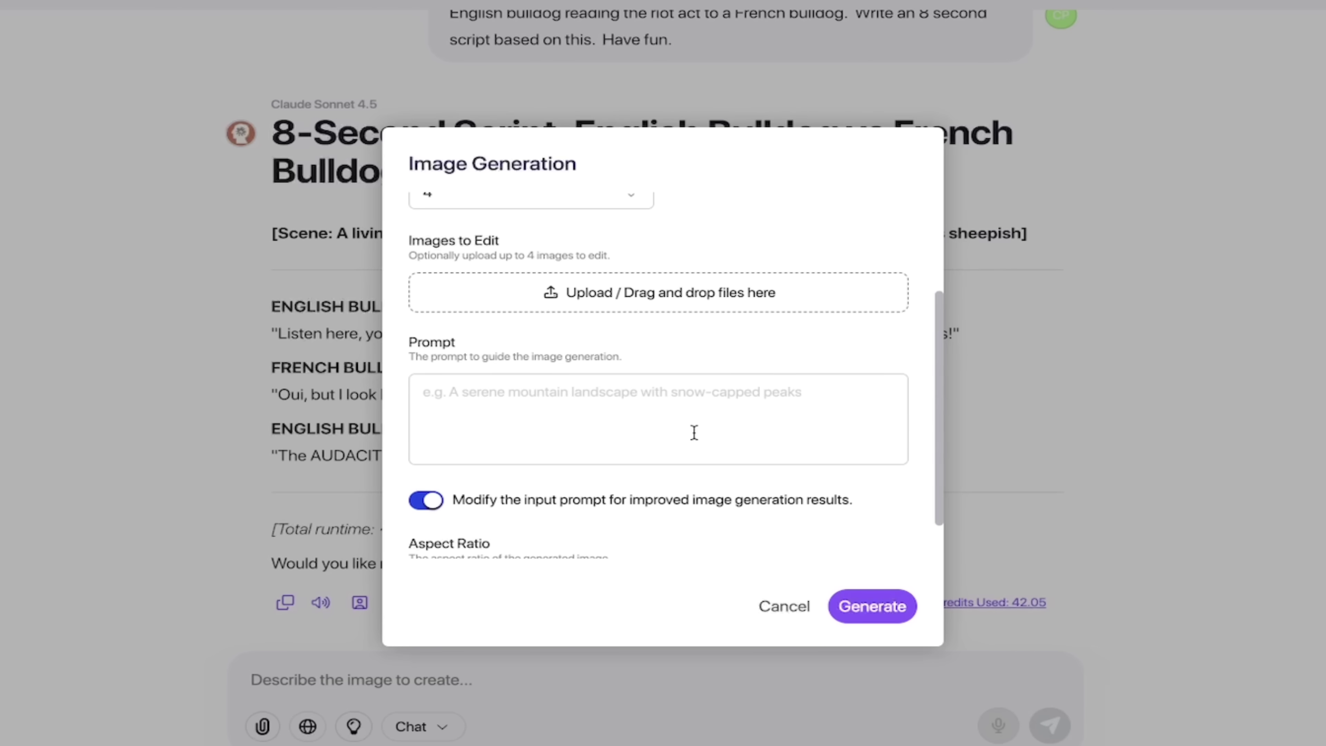
left_click(580, 431)
scroll(562, 429, "down", 1)
scroll(562, 429, "up", 1)
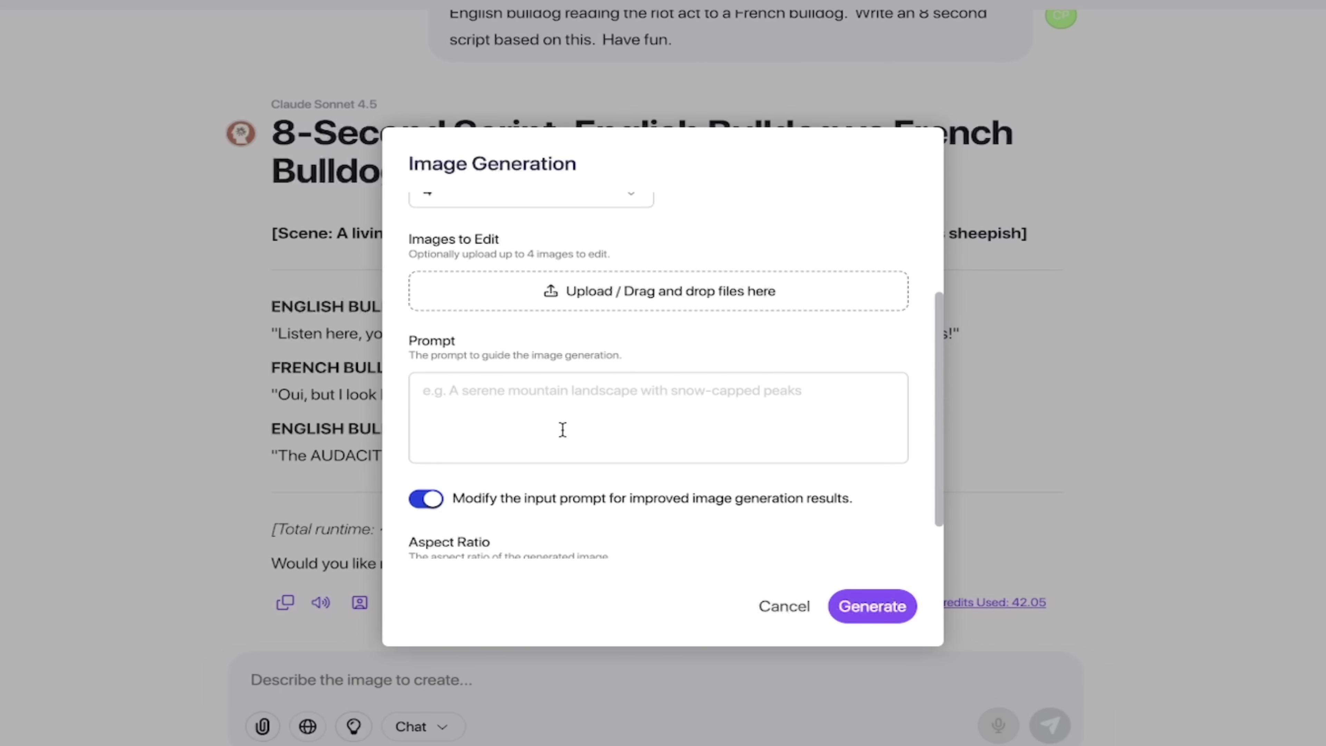
type("English ")
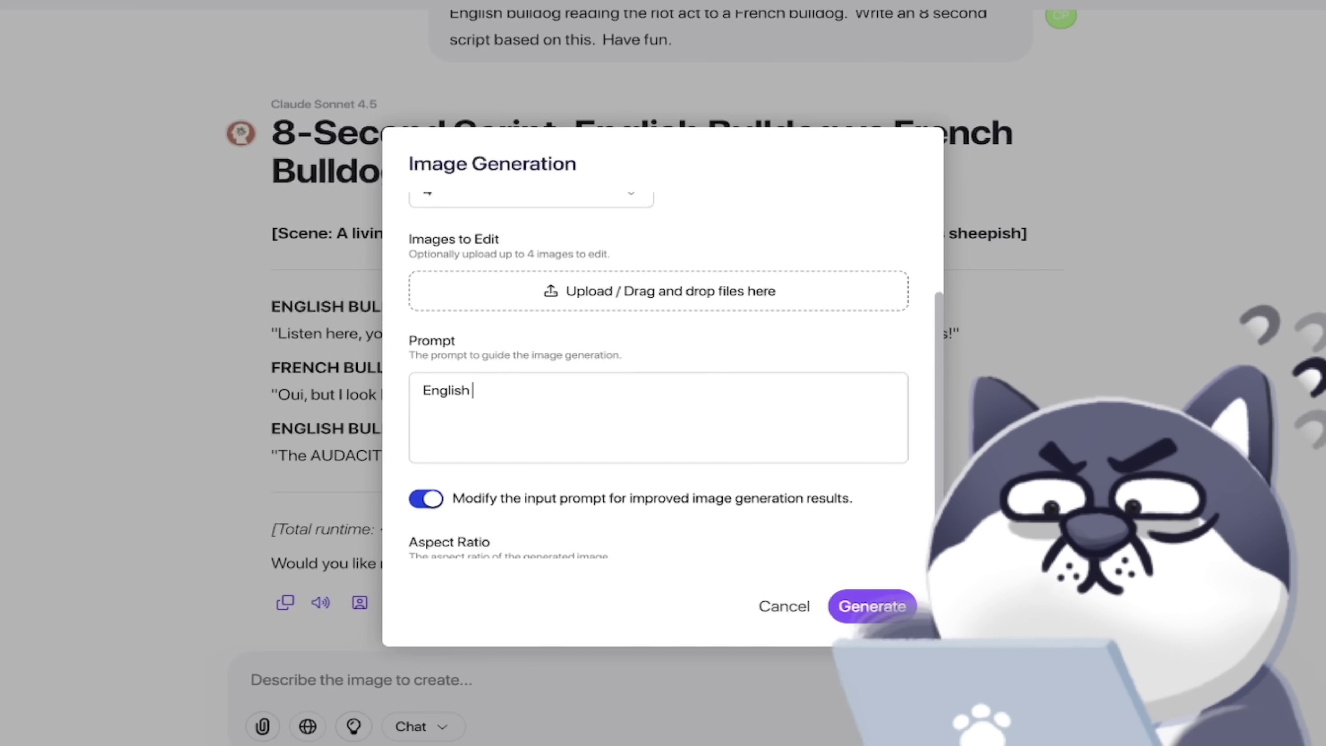
type("bulldog reading the riot ")
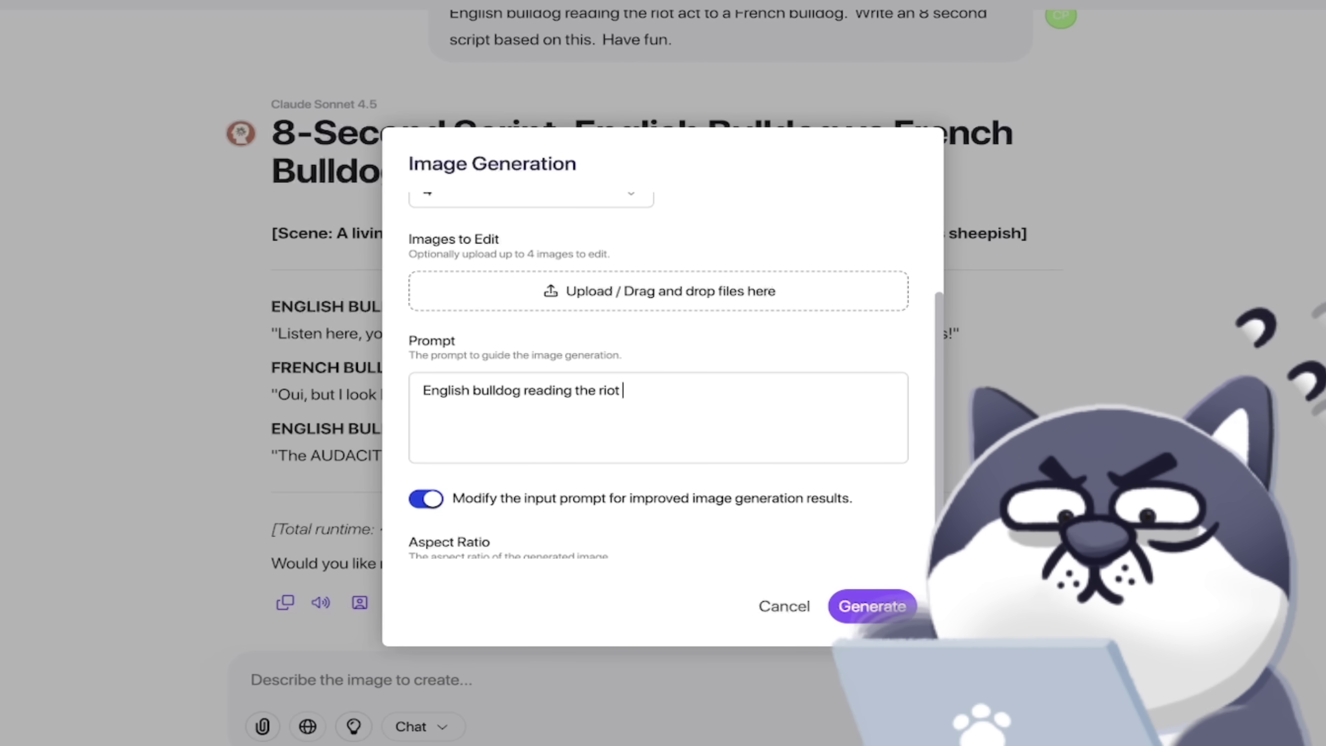
type("act to a french")
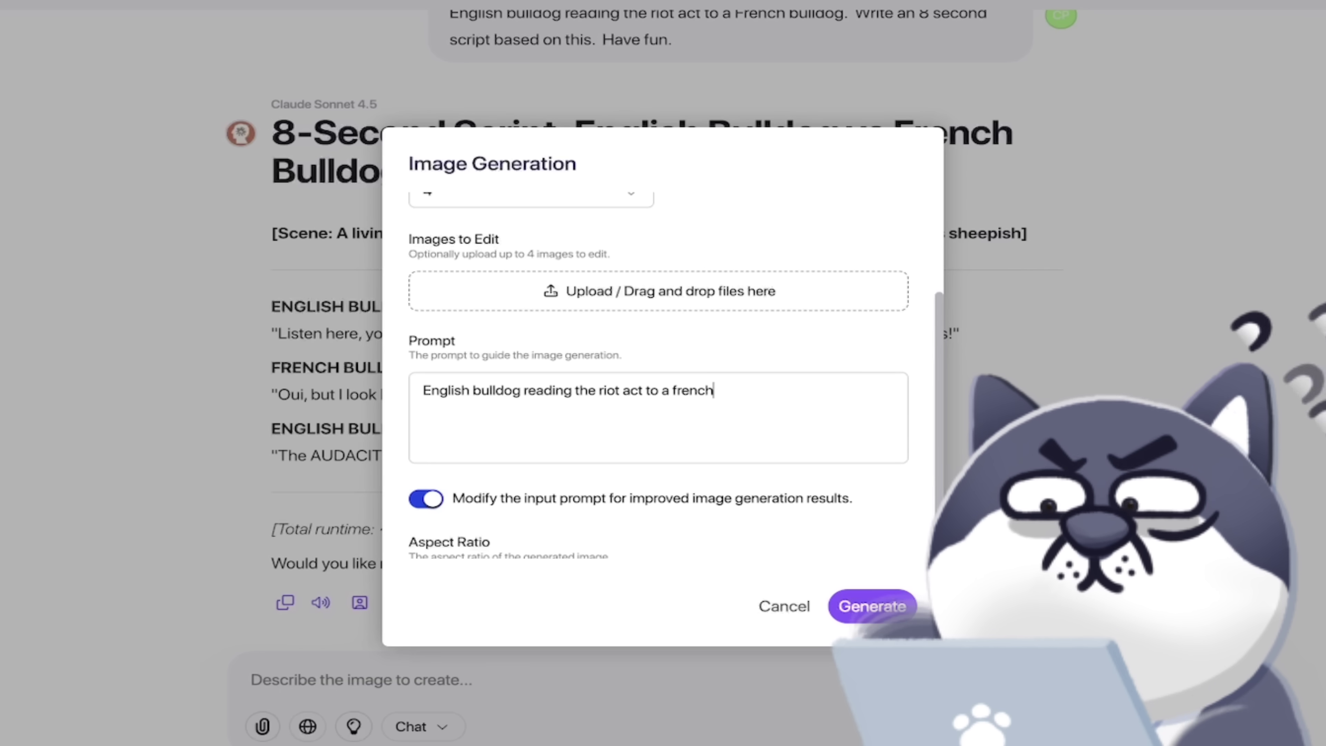
type(" bulldog")
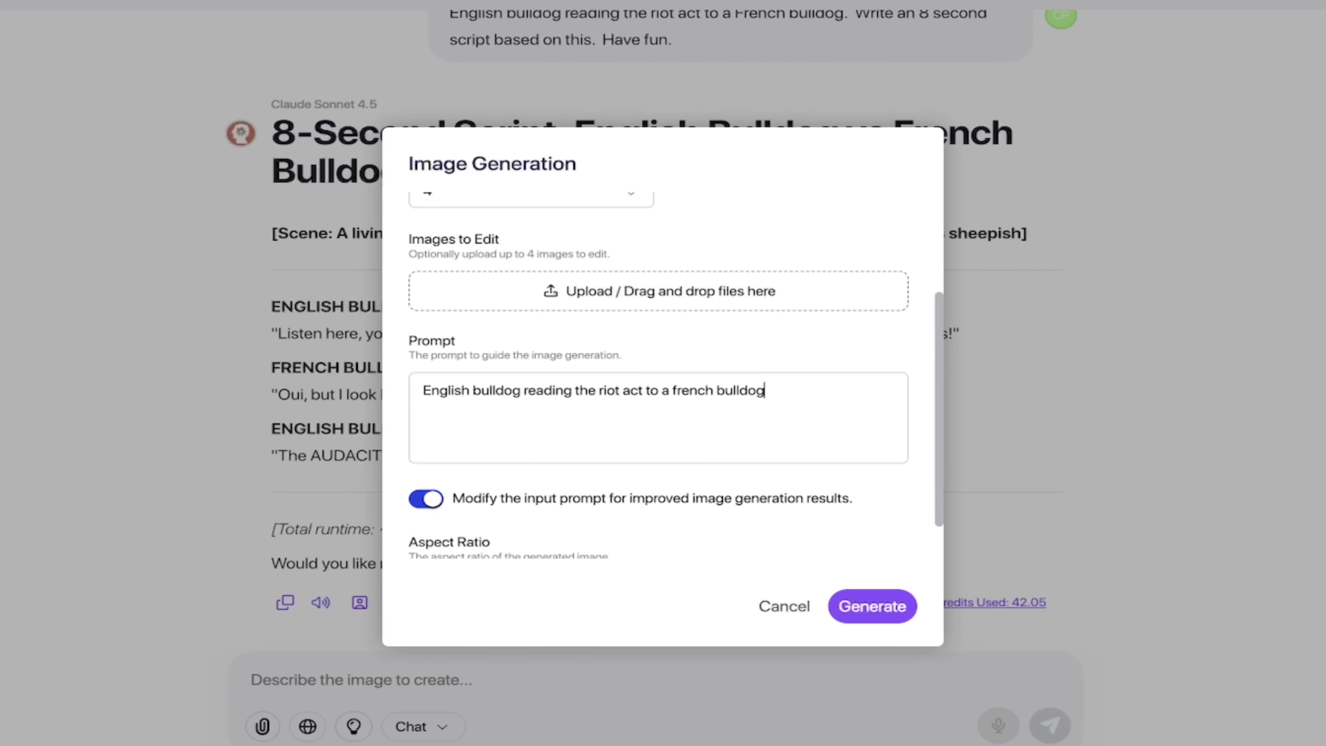
Set the aspect ratio to 16:9 and generate the four bulldog images.
scroll(676, 375, "down", 1)
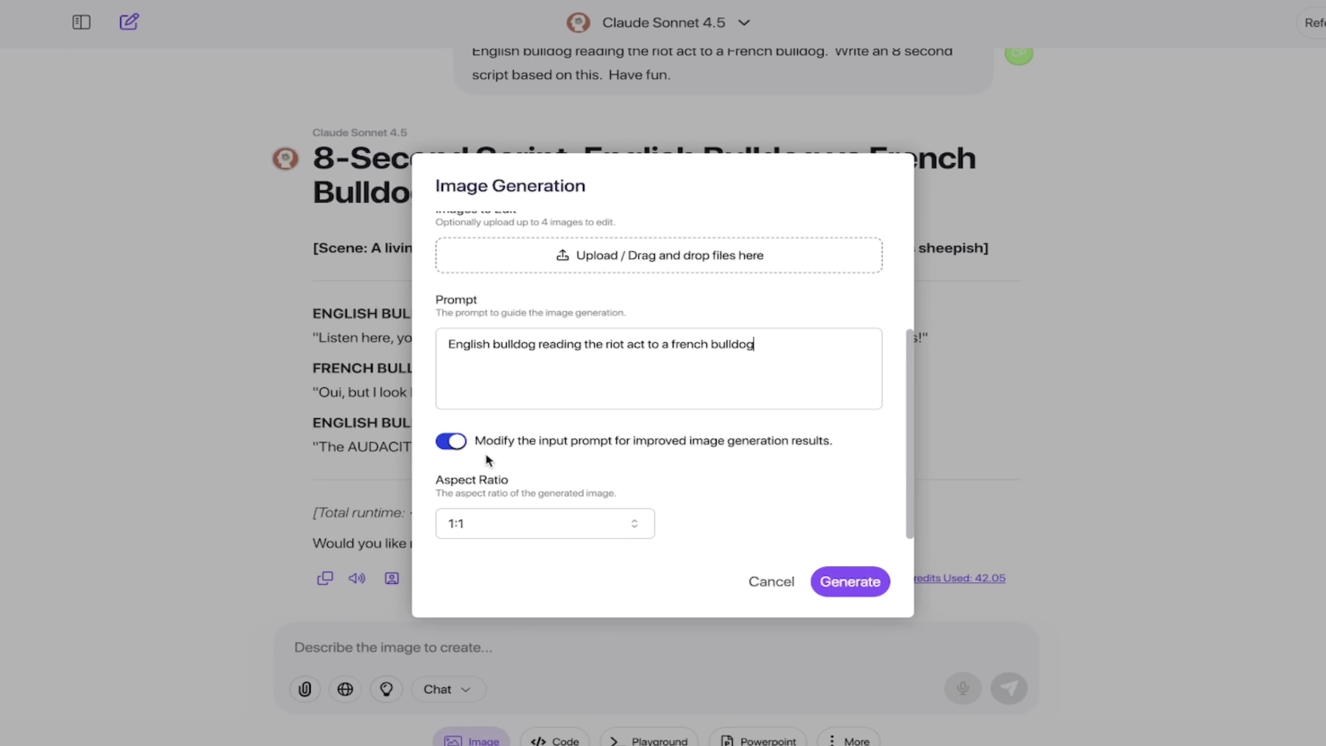
left_click(527, 521)
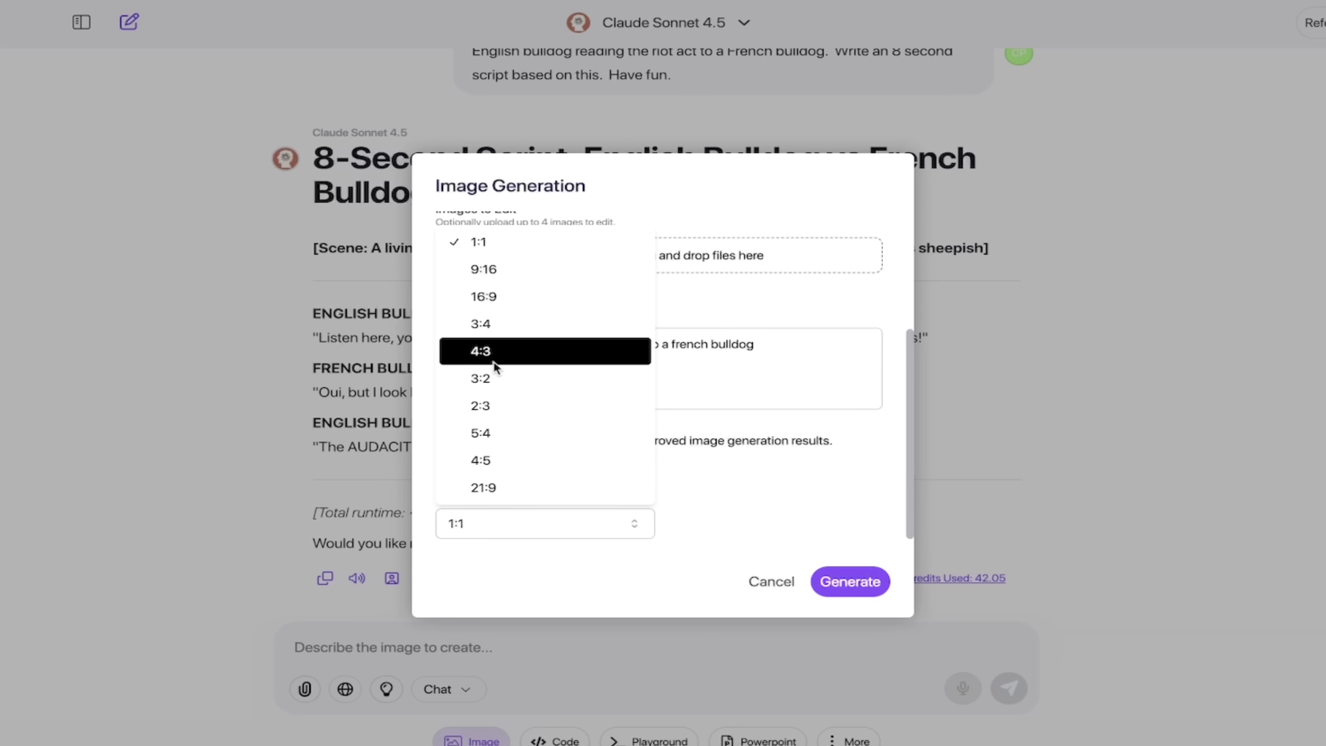
left_click(496, 298)
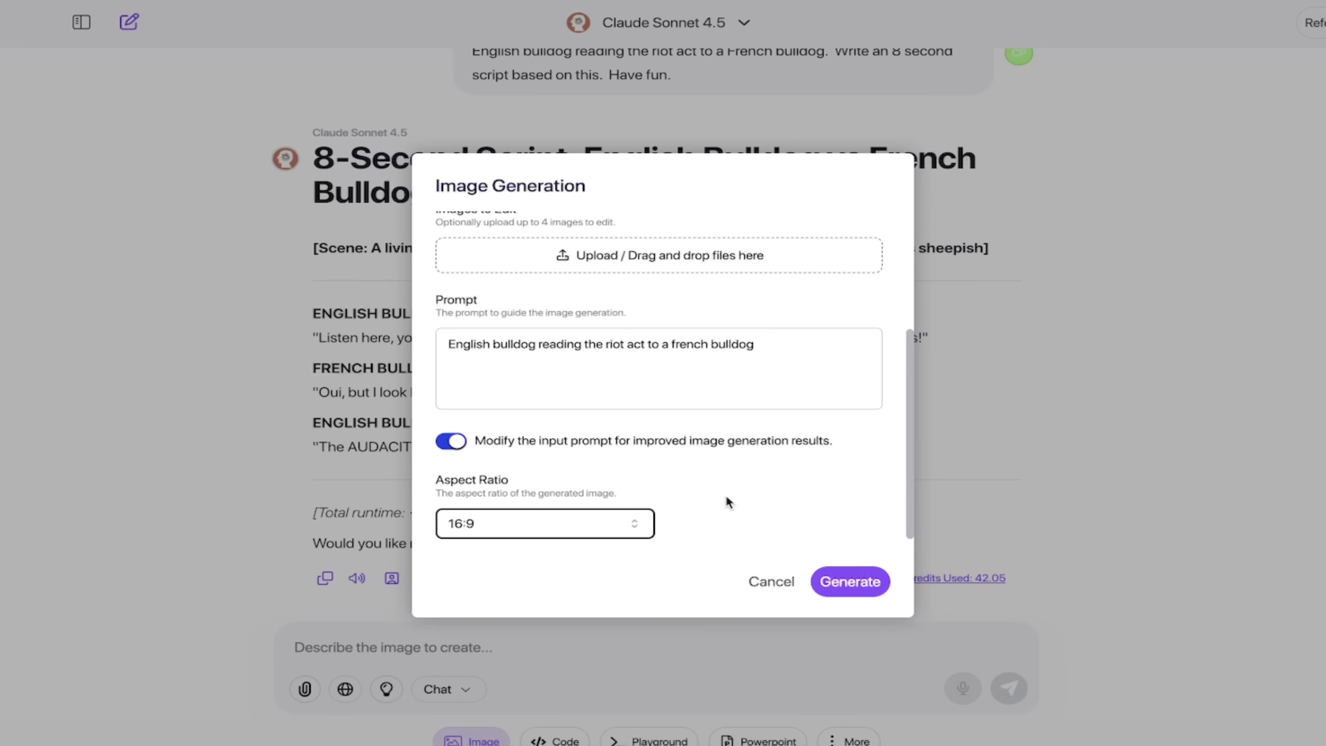
left_click(849, 582)
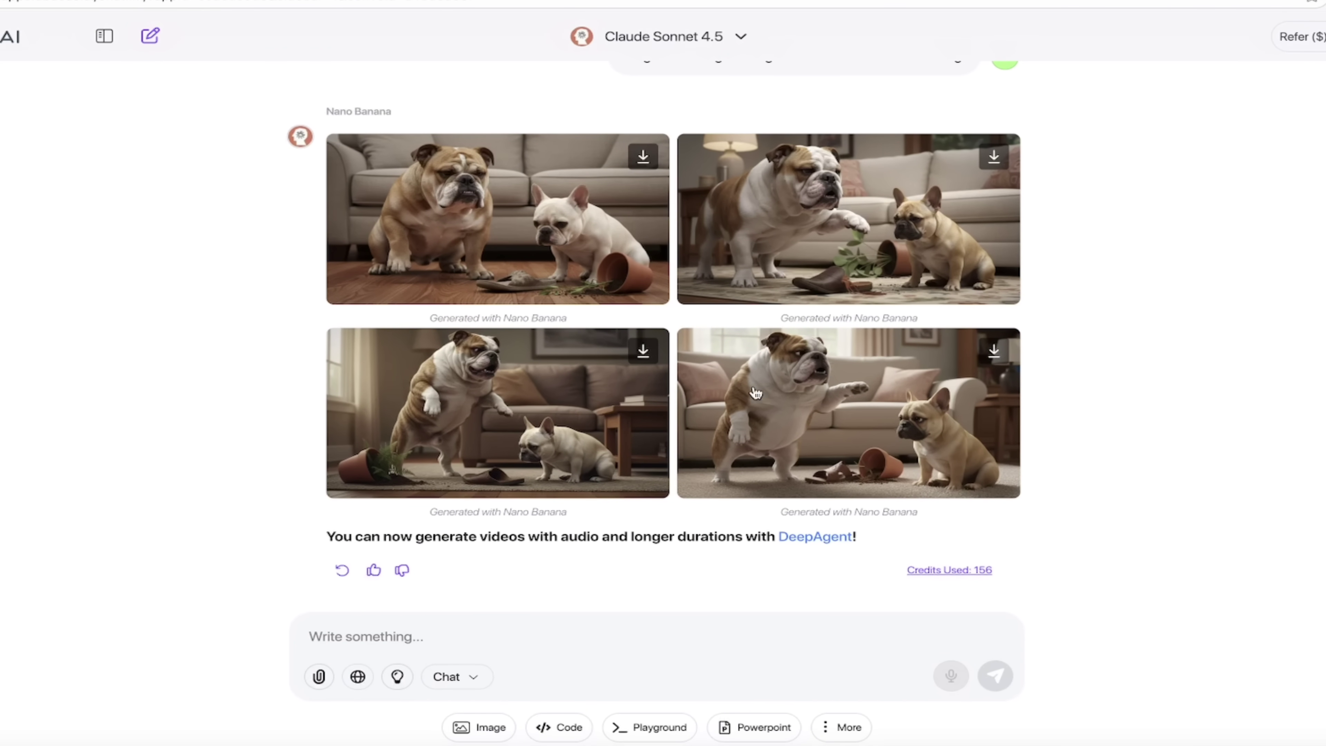
Enlarge the top-left, top-right and bottom-right images, downloading the bottom-right bulldog.
left_click(579, 253)
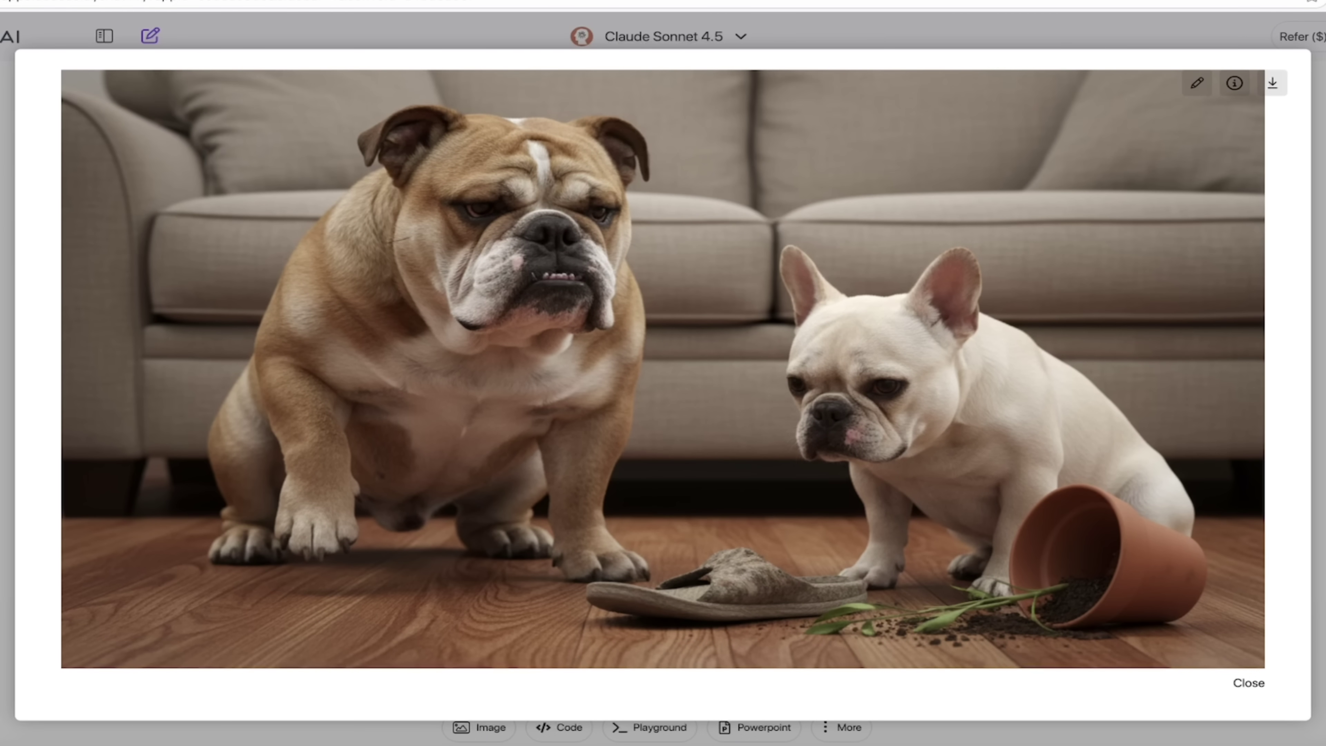
key("Escape")
left_click(959, 300)
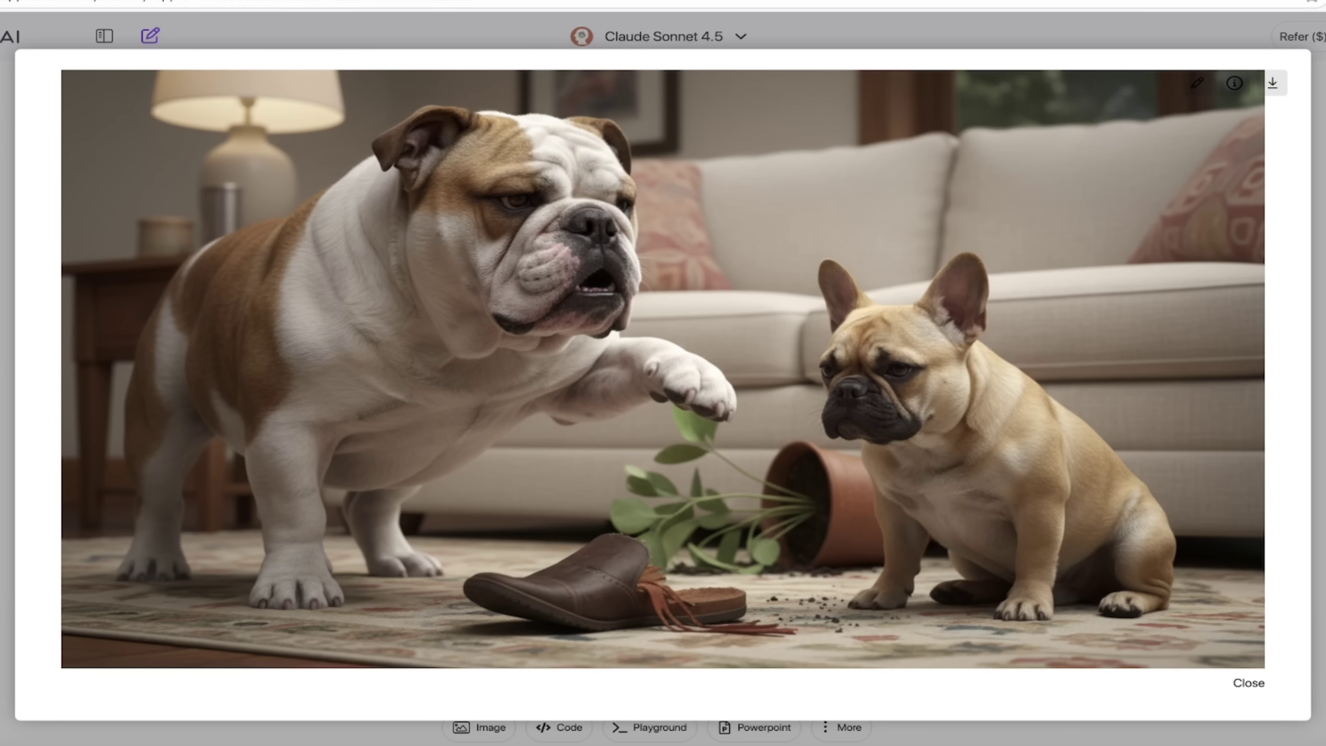
key("Escape")
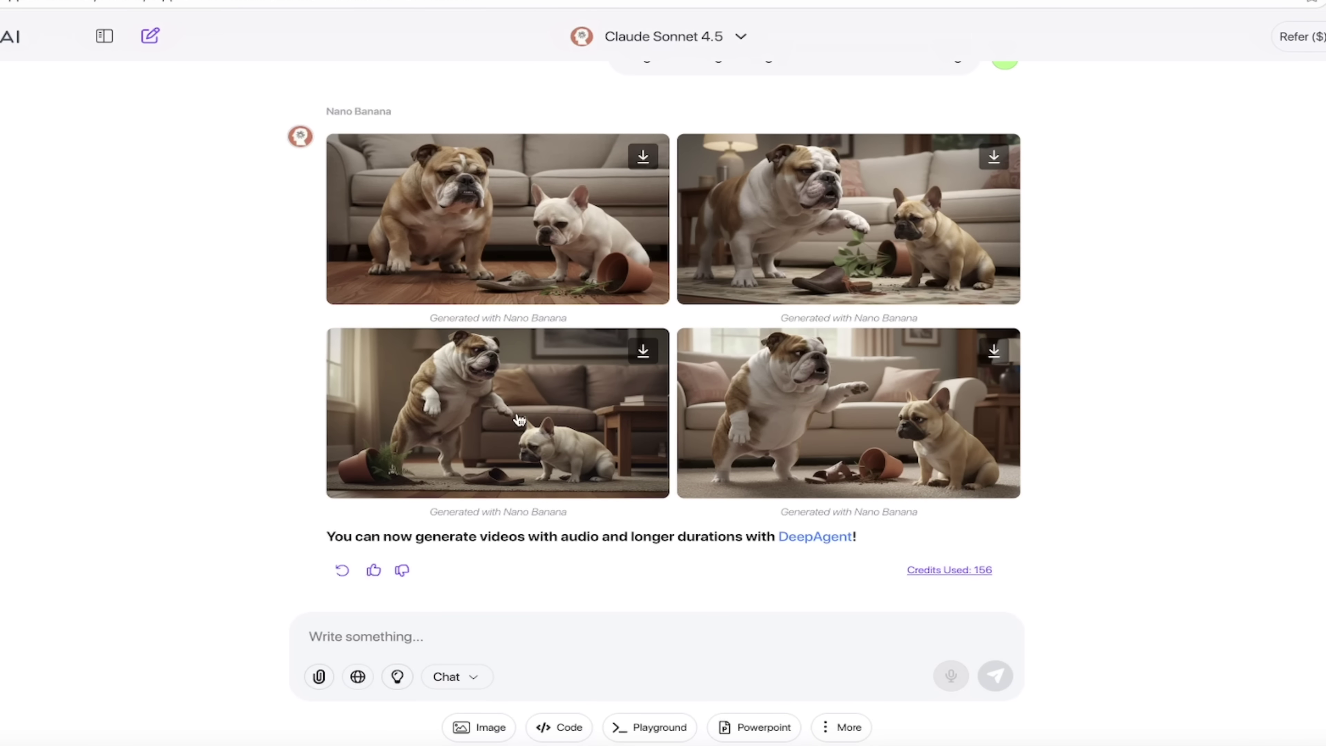
left_click(810, 402)
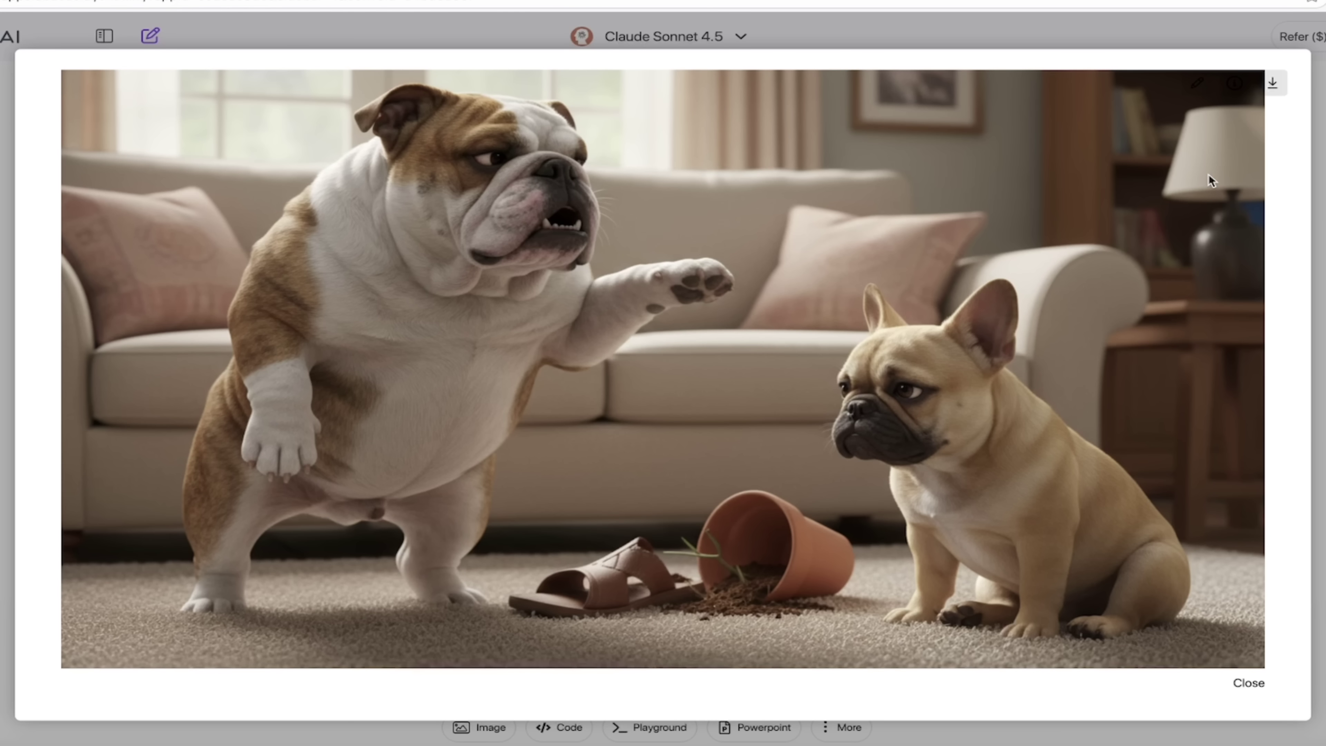
left_click(1274, 83)
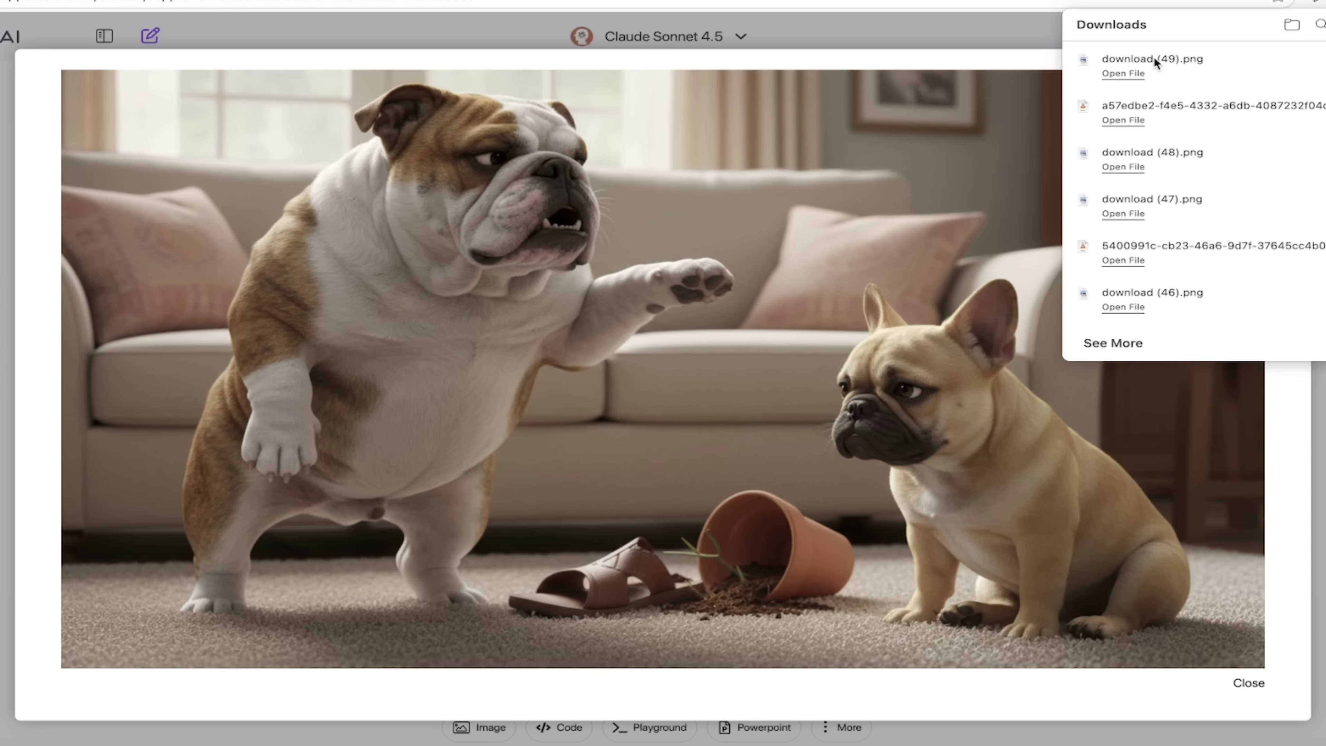
left_click(958, 21)
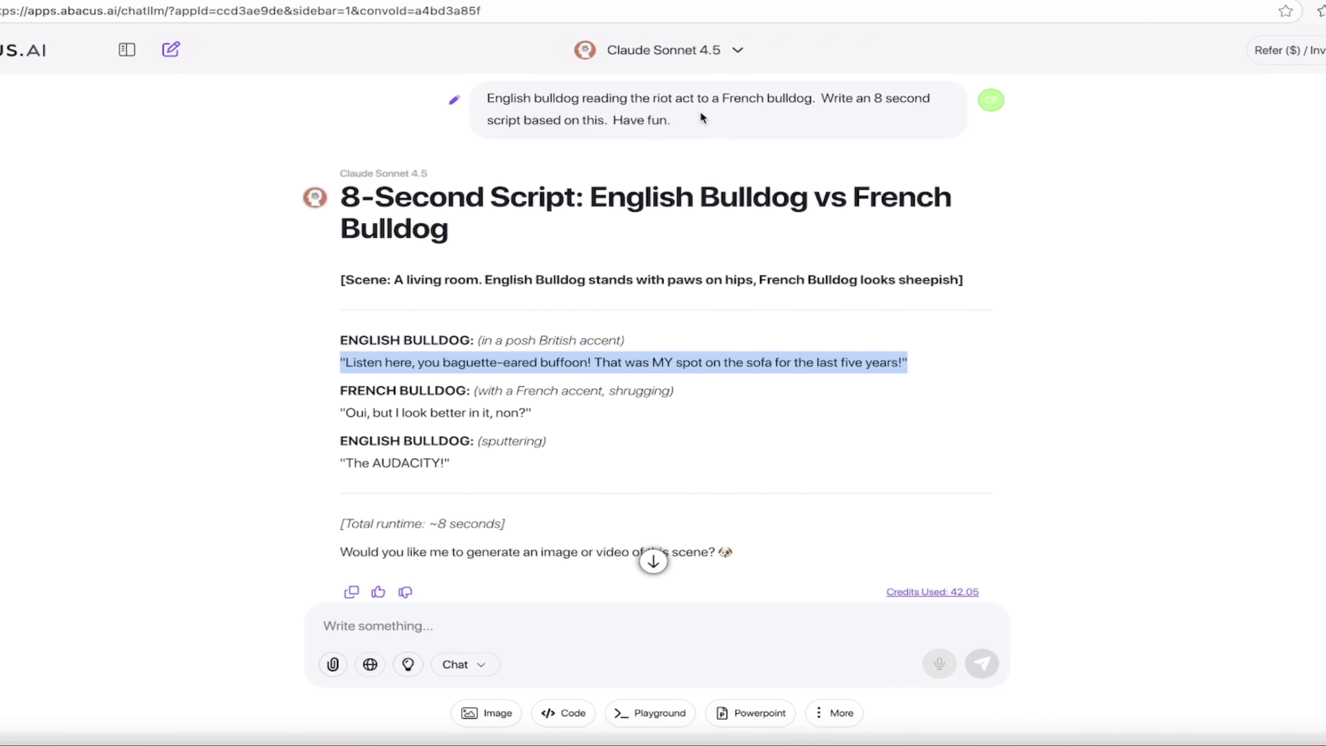
scroll(653, 339, "down", 5)
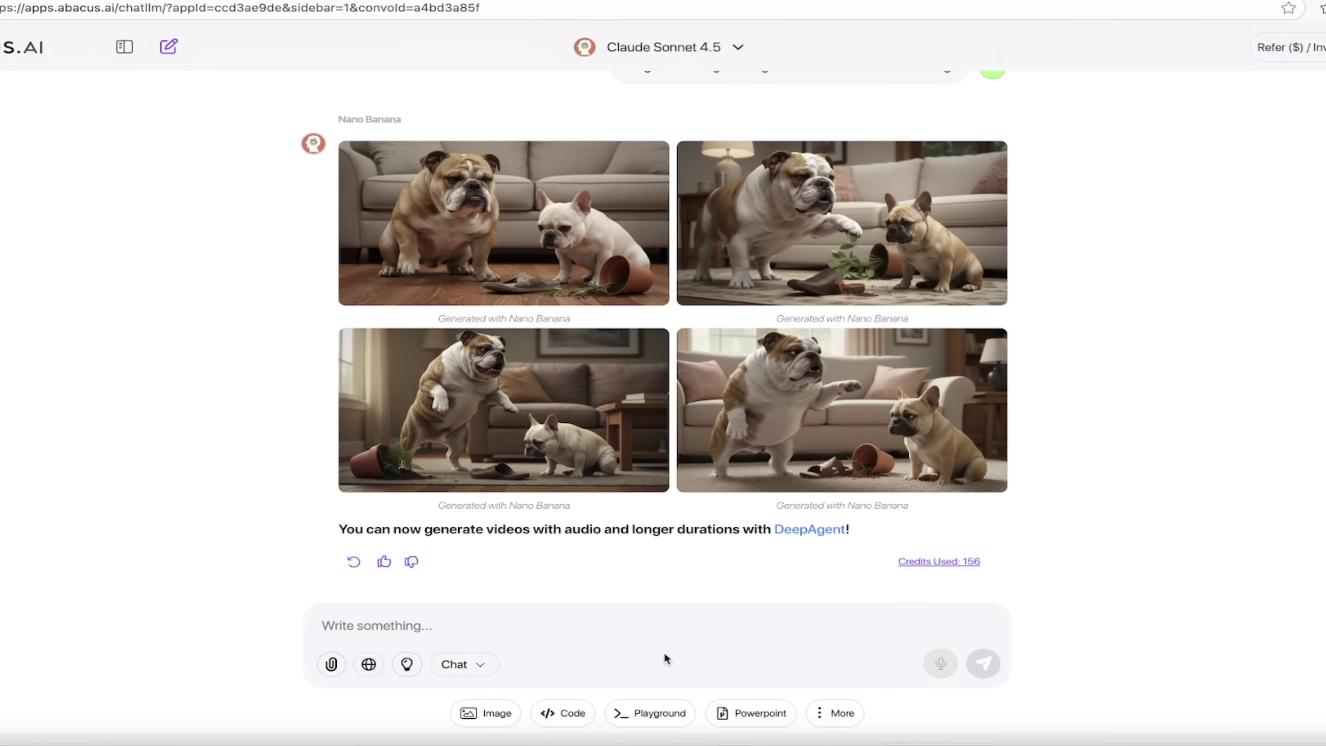
Open Video-Gen from the More tools and keep Sora 2 as the video model.
left_click(839, 713)
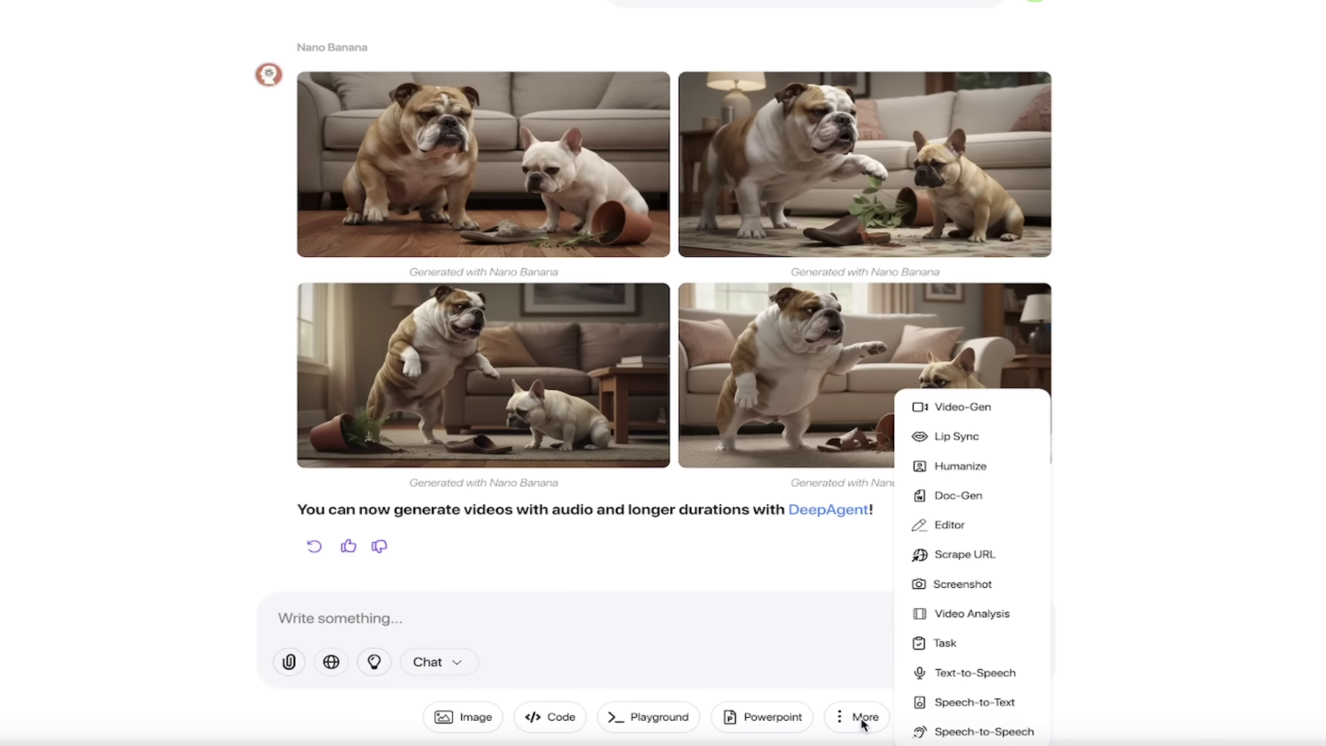
left_click(959, 409)
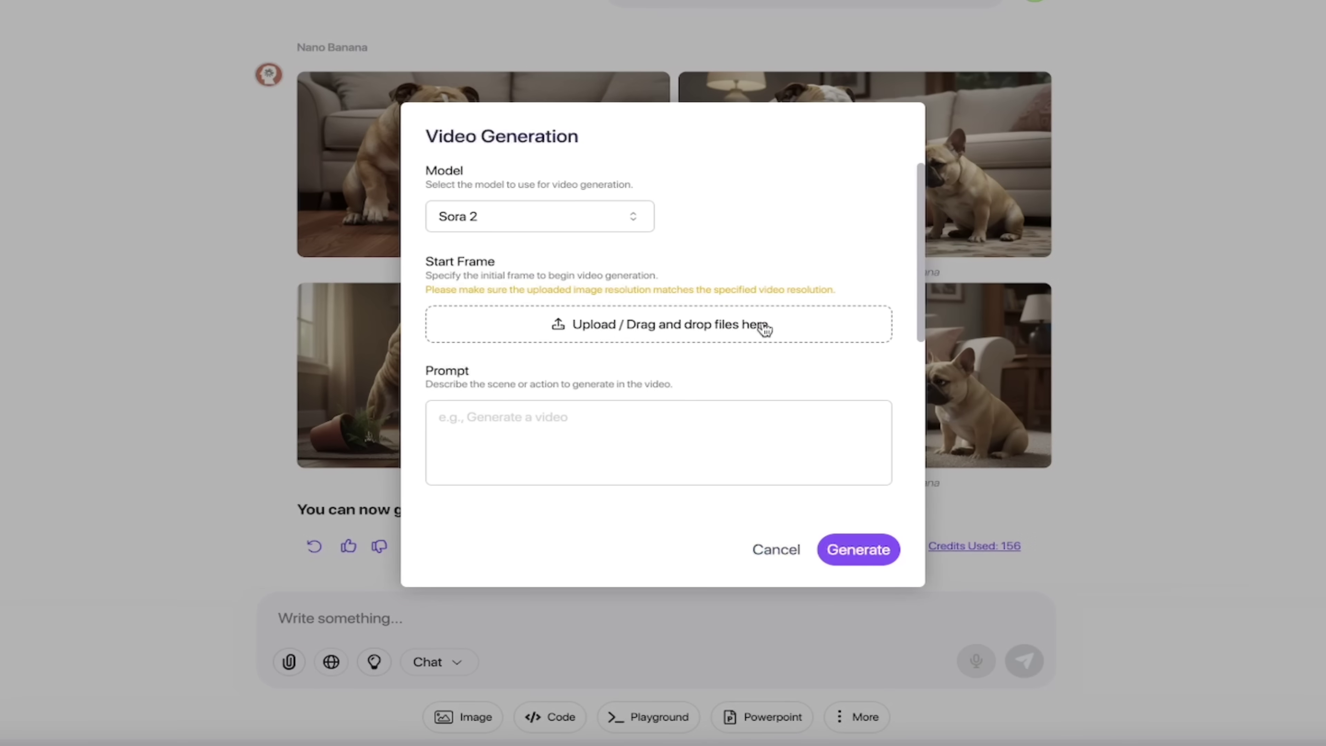
left_click(548, 215)
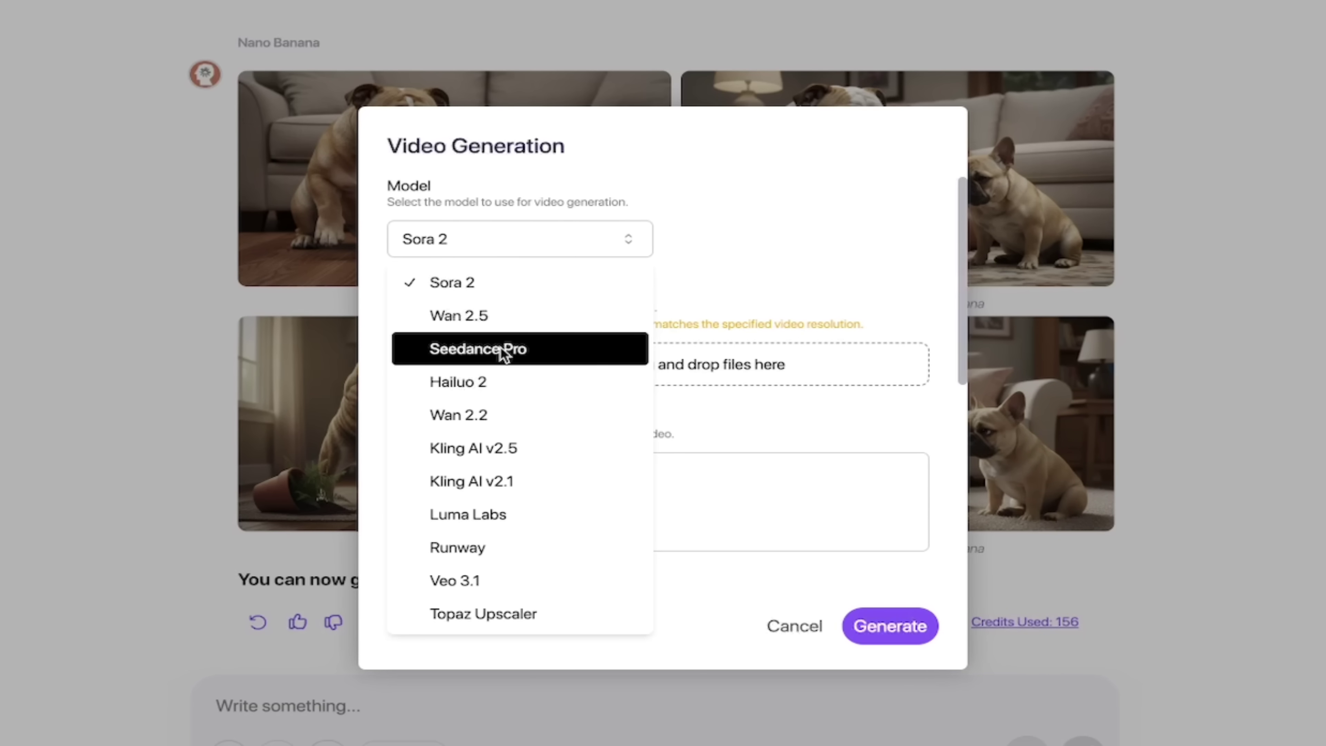
left_click(514, 291)
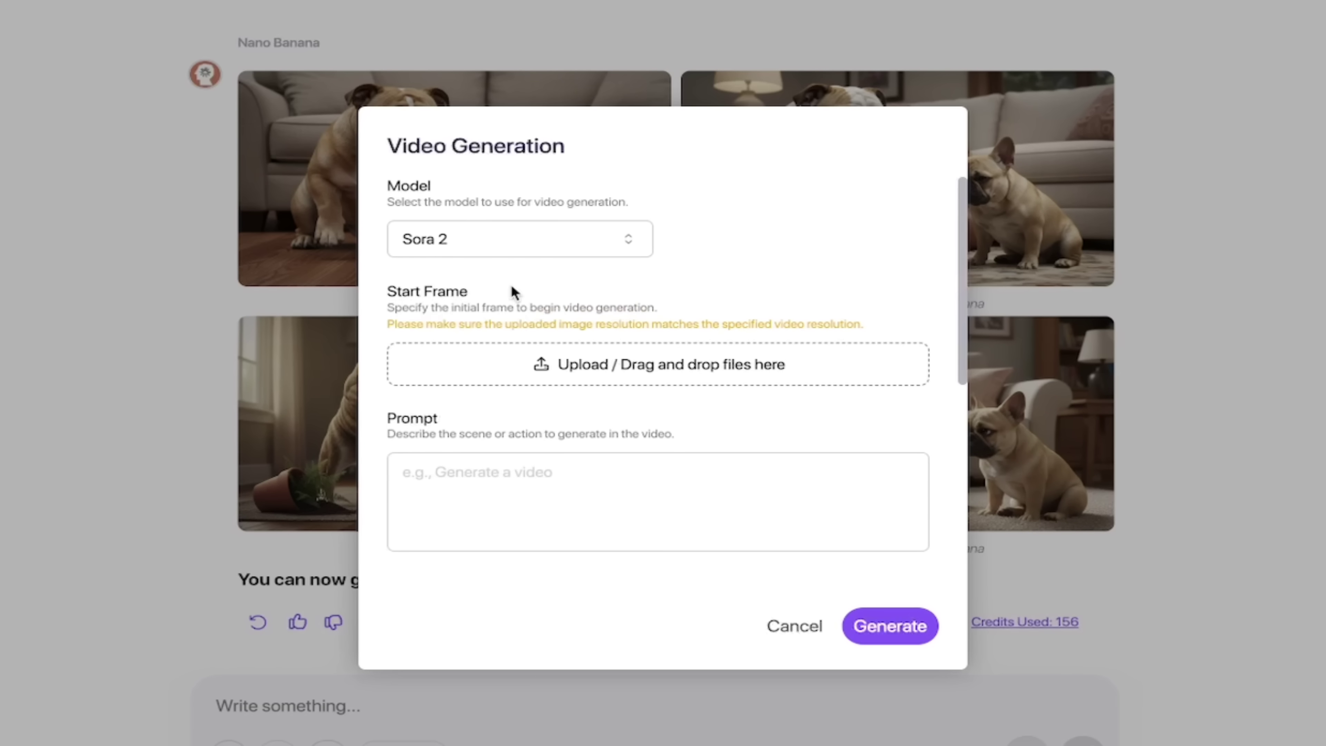
left_click(533, 495)
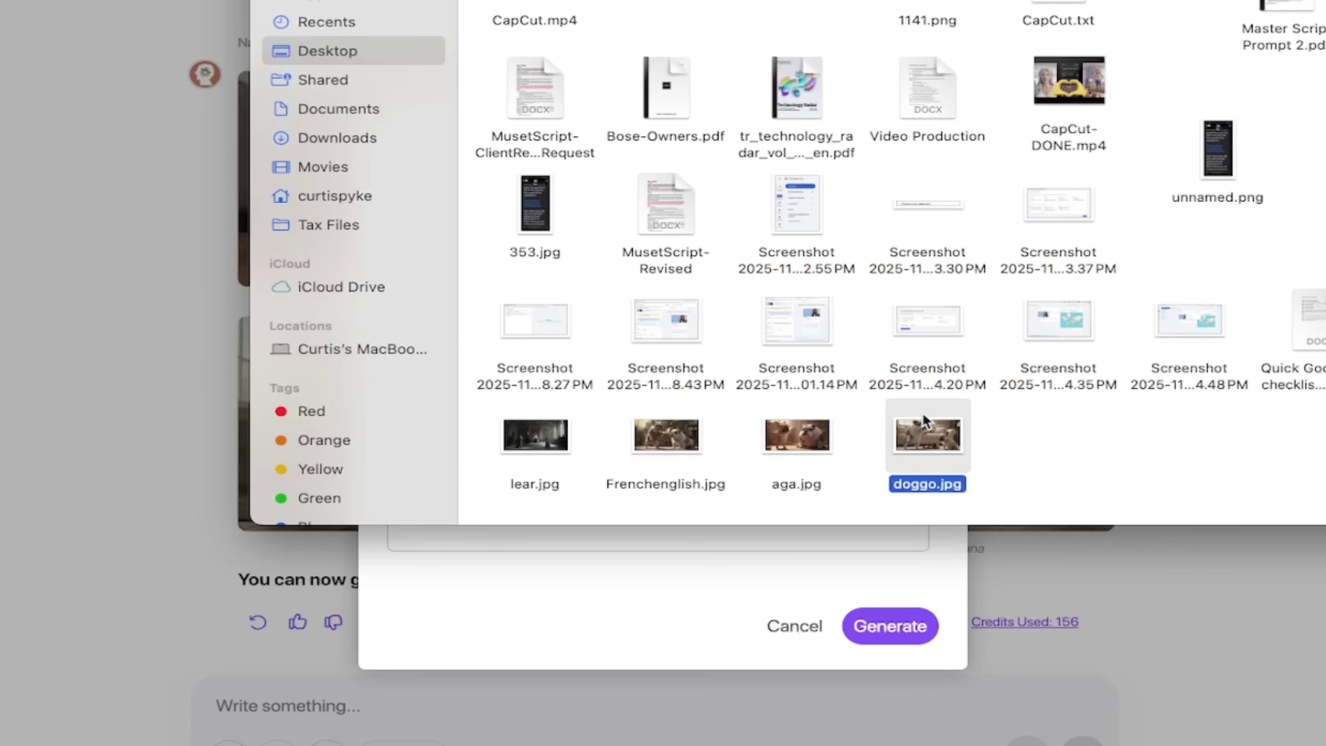
Drop doggo.jpg into the dialog as the video's start frame.
left_click_drag(927, 425, 608, 347)
scroll(627, 415, "down", 3)
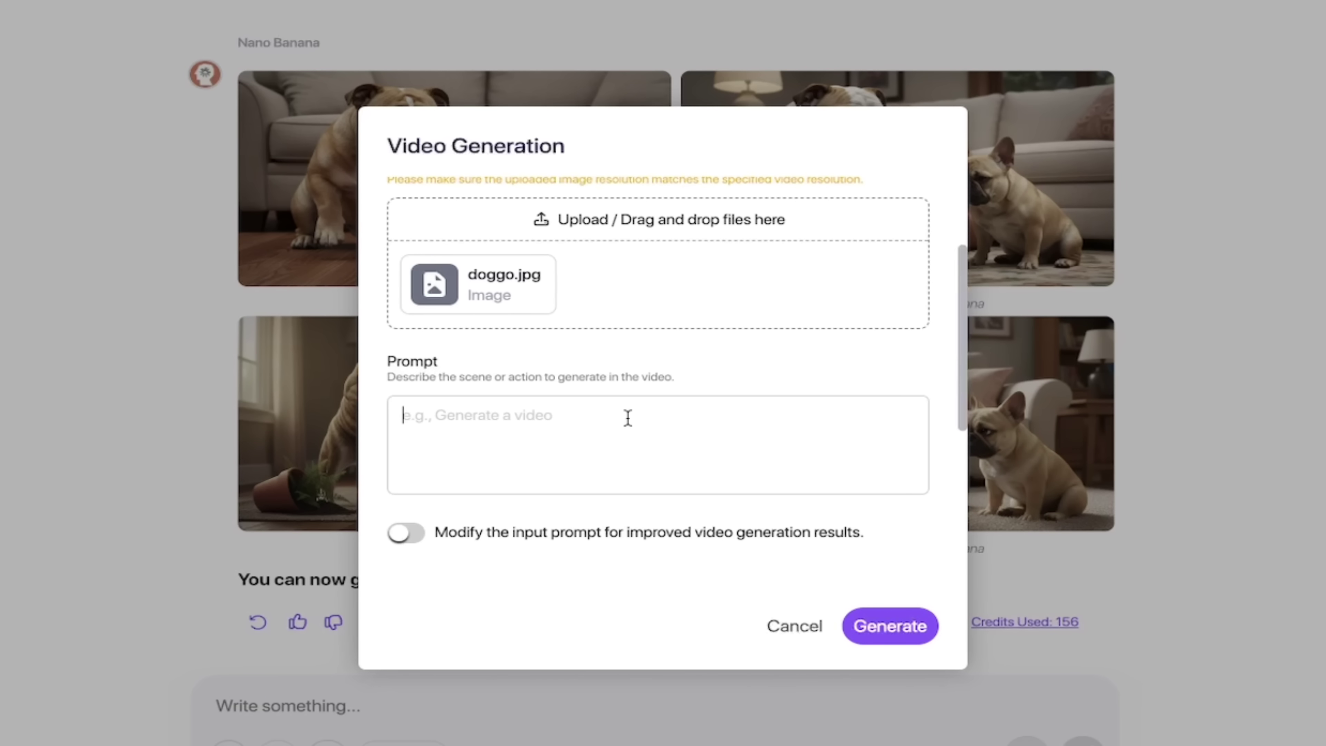
scroll(627, 417, "up", 2)
scroll(627, 416, "down", 3)
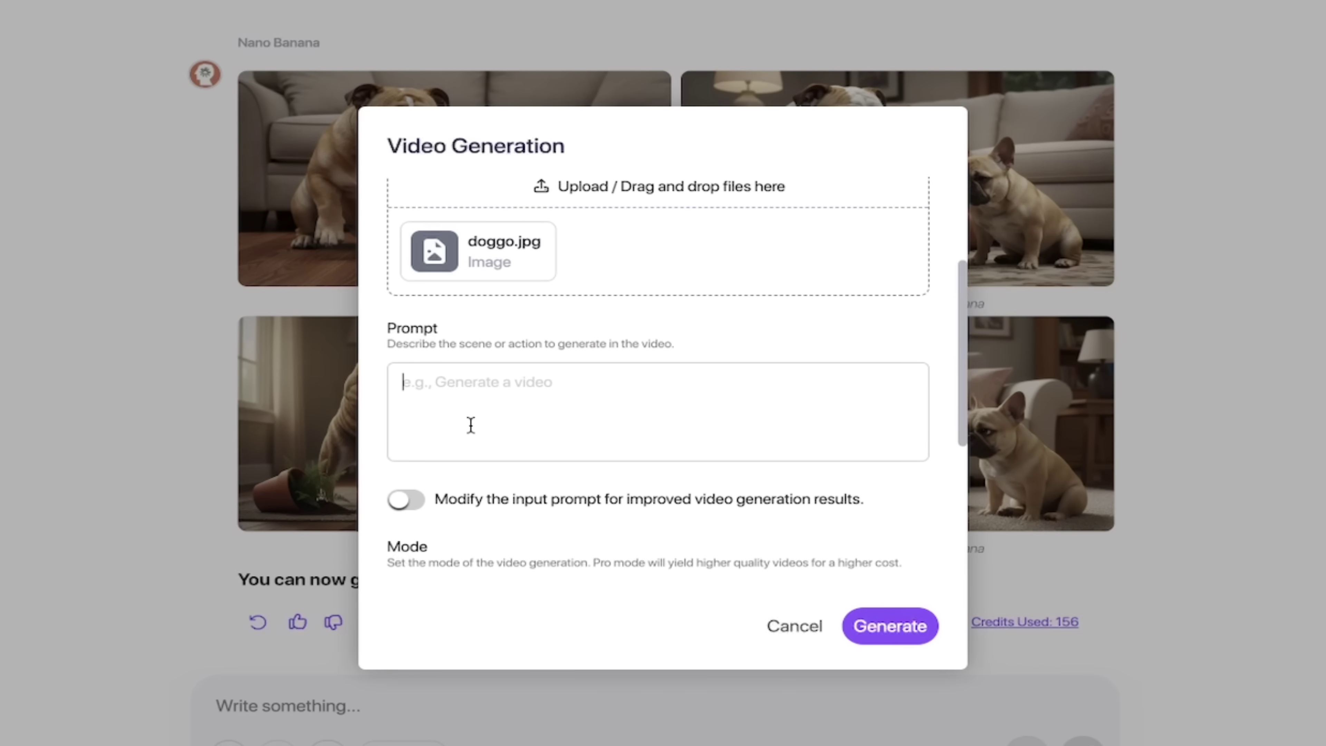
Write 'English bulldog reading the riot act to a french bulldog.' plus 'English bulldog says -' and the pasted sofa line.
left_click(510, 414)
type("English bulldo g")
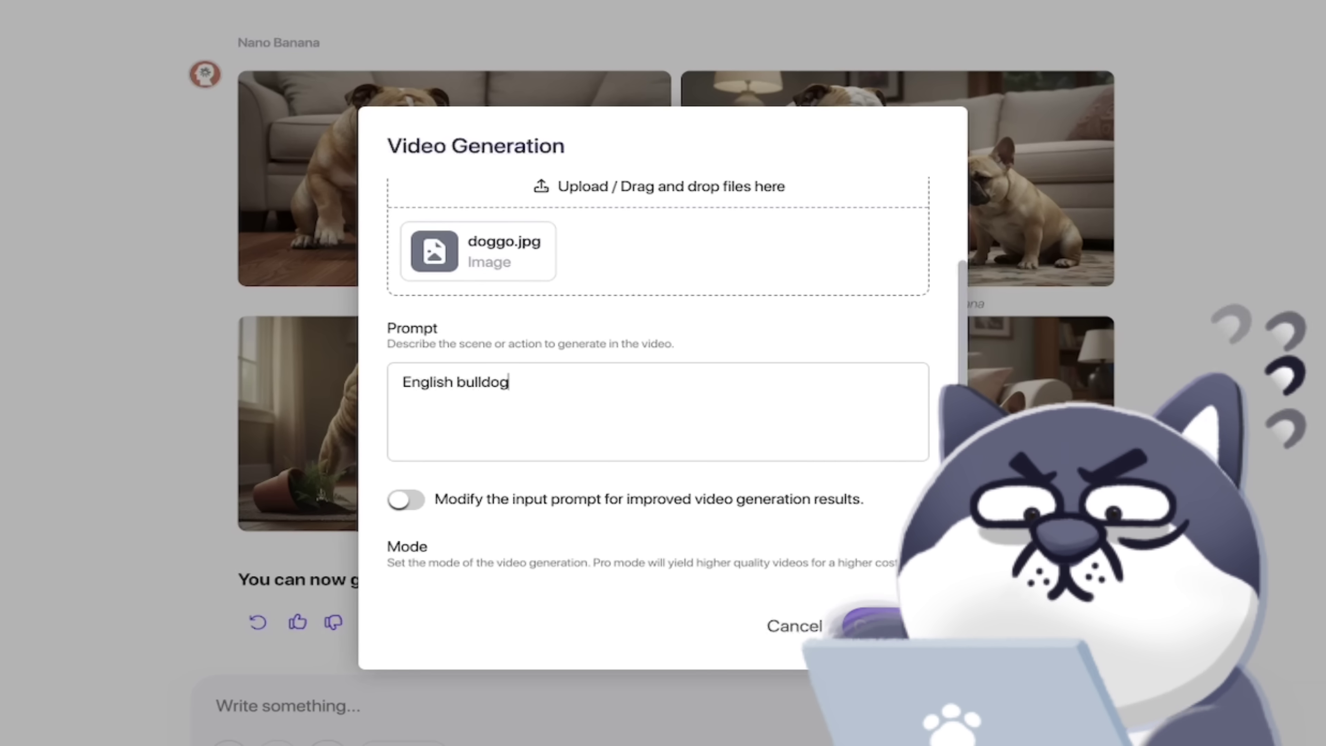
type(" reading the")
type("rist o")
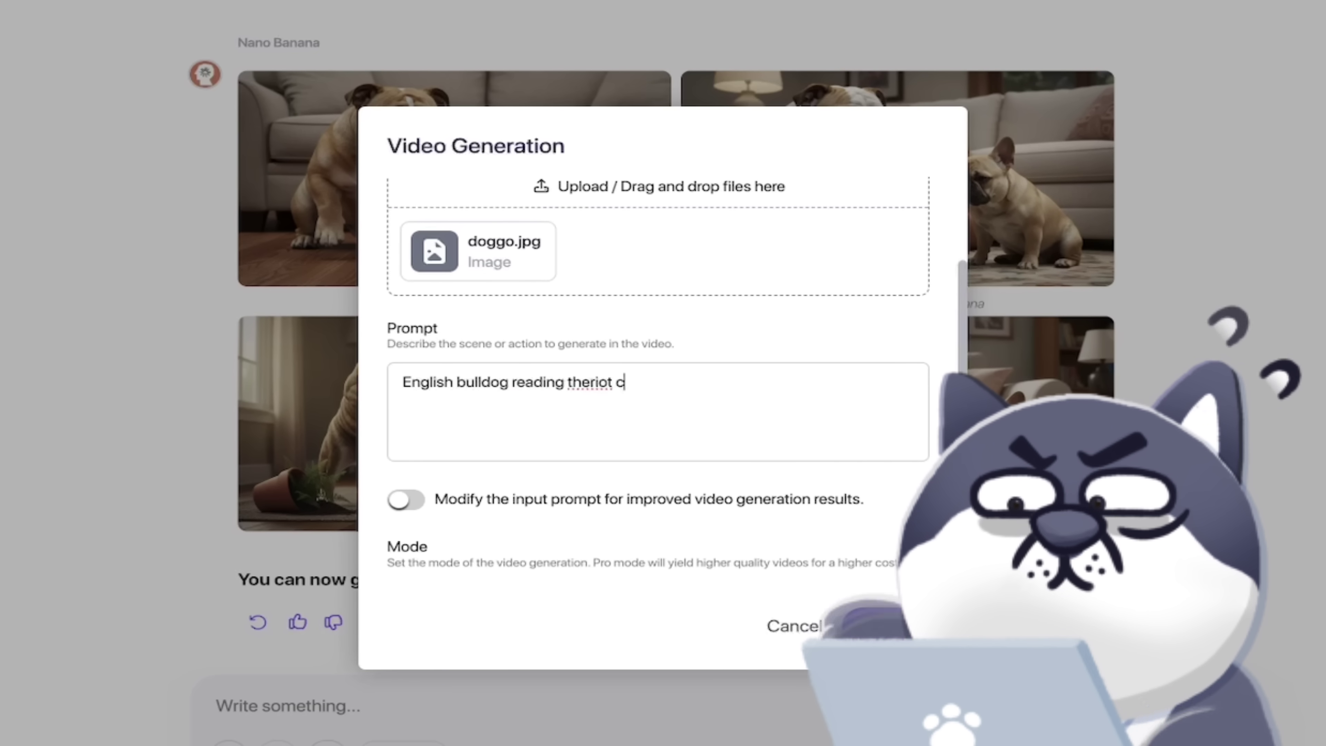
key("BackSpace")
key("BackSpace")
key("BackSpace")
key("BackSpace")
key("BackSpace")
key("BackSpace")
type("rio")
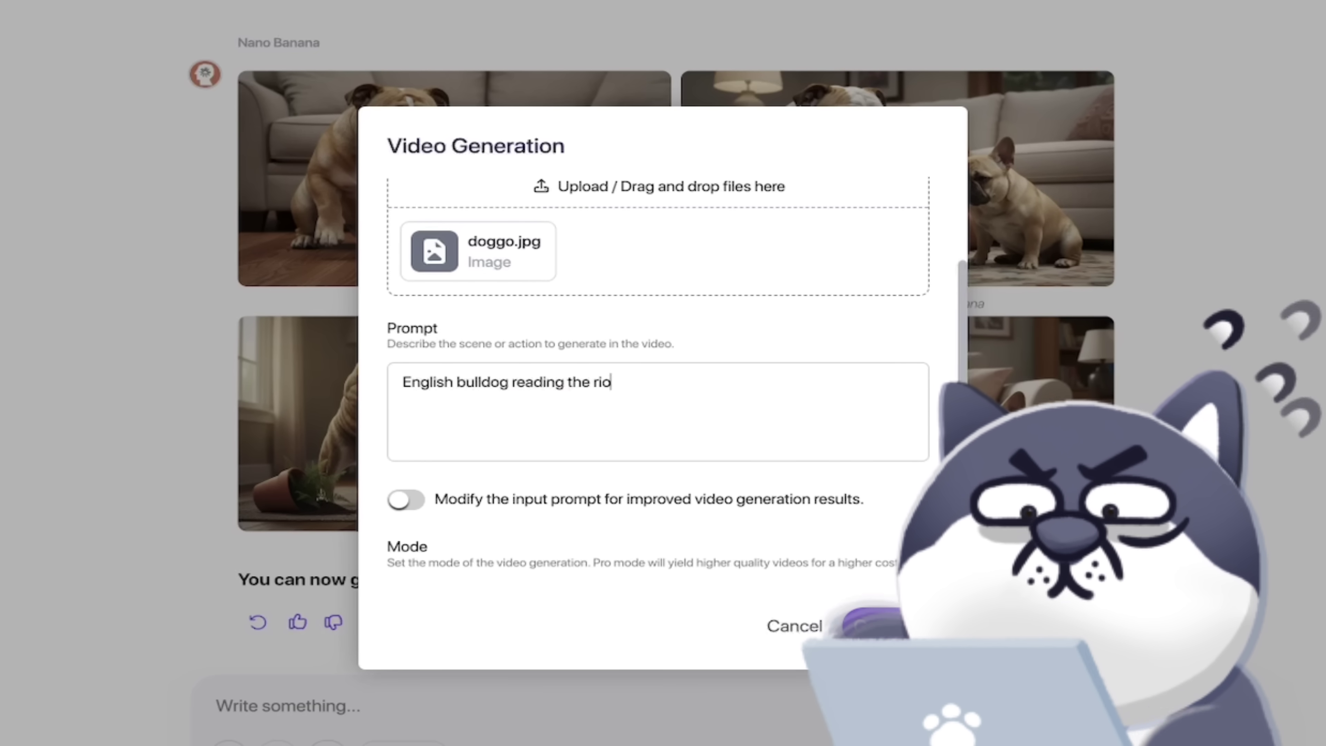
type("t act to a french bulldog.")
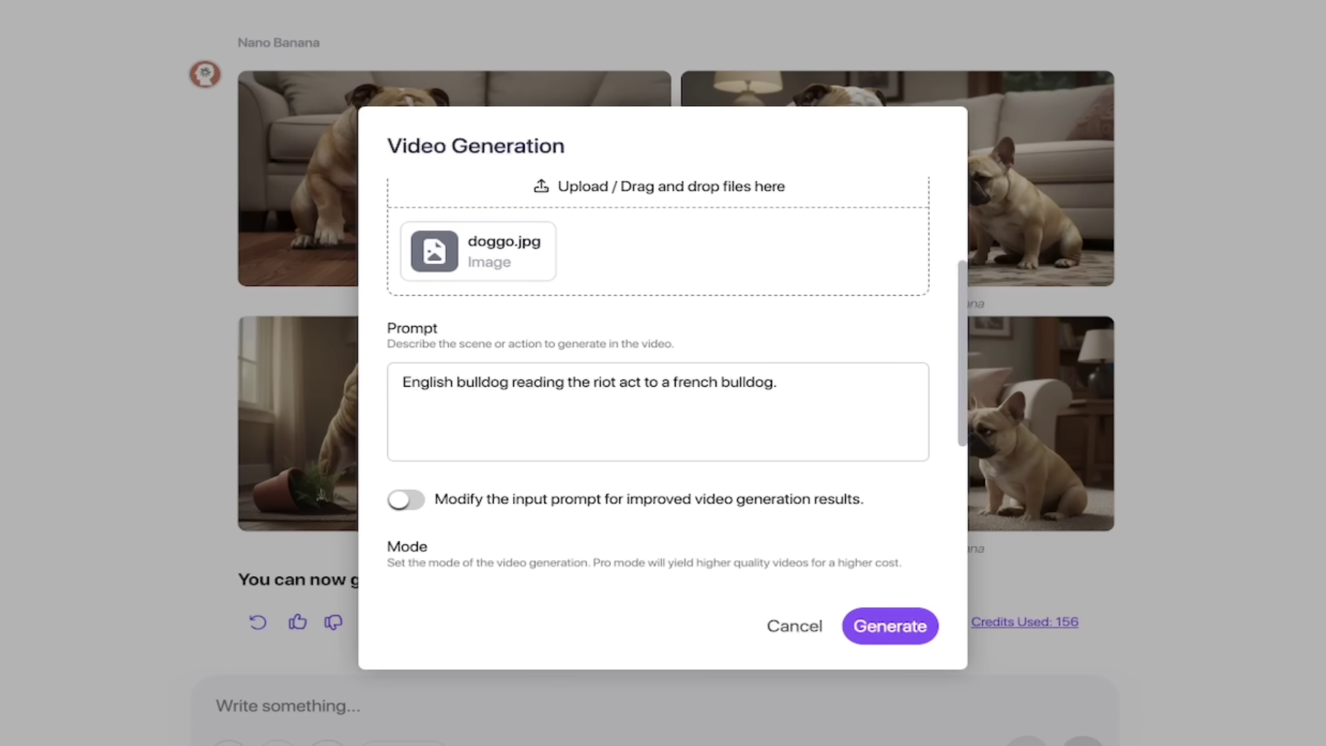
type("\"Listen here, you baguette-eared buffoon! That was MY spot on the sofa for the last five years!\"")
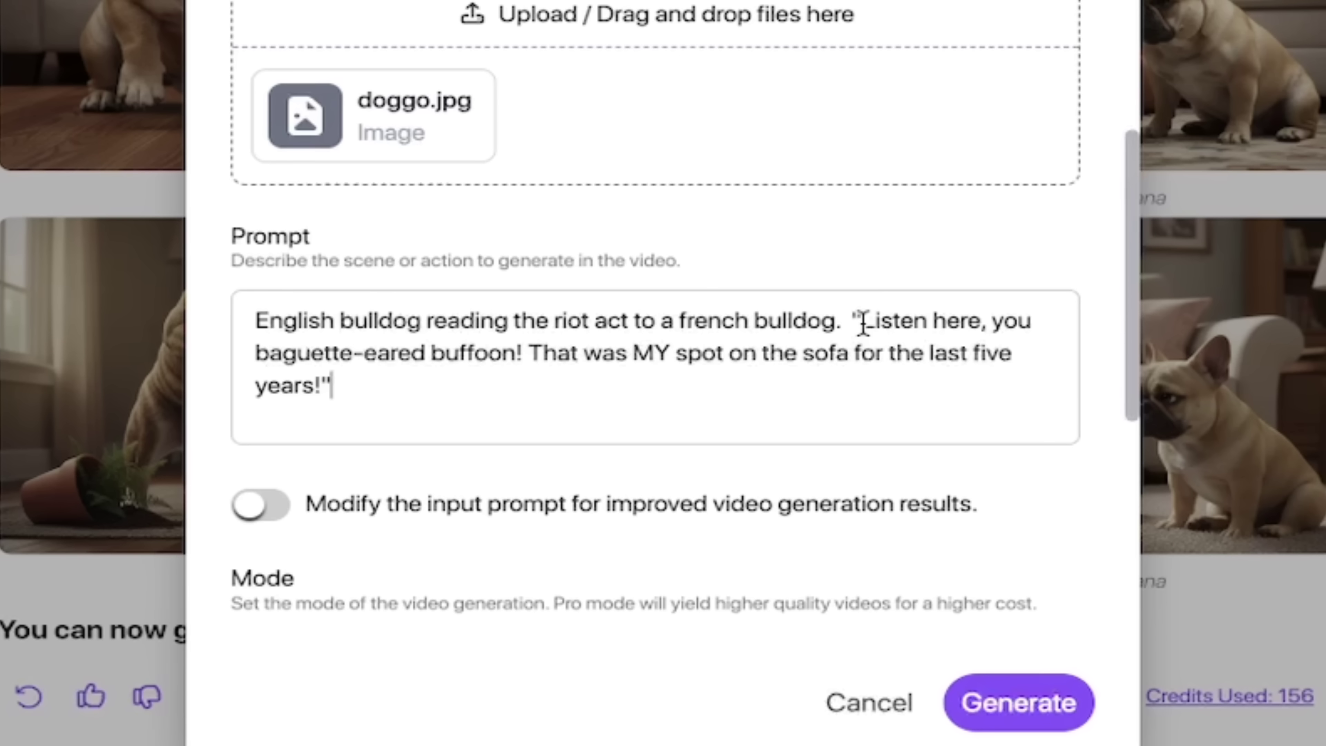
left_click(840, 332)
type("Engli")
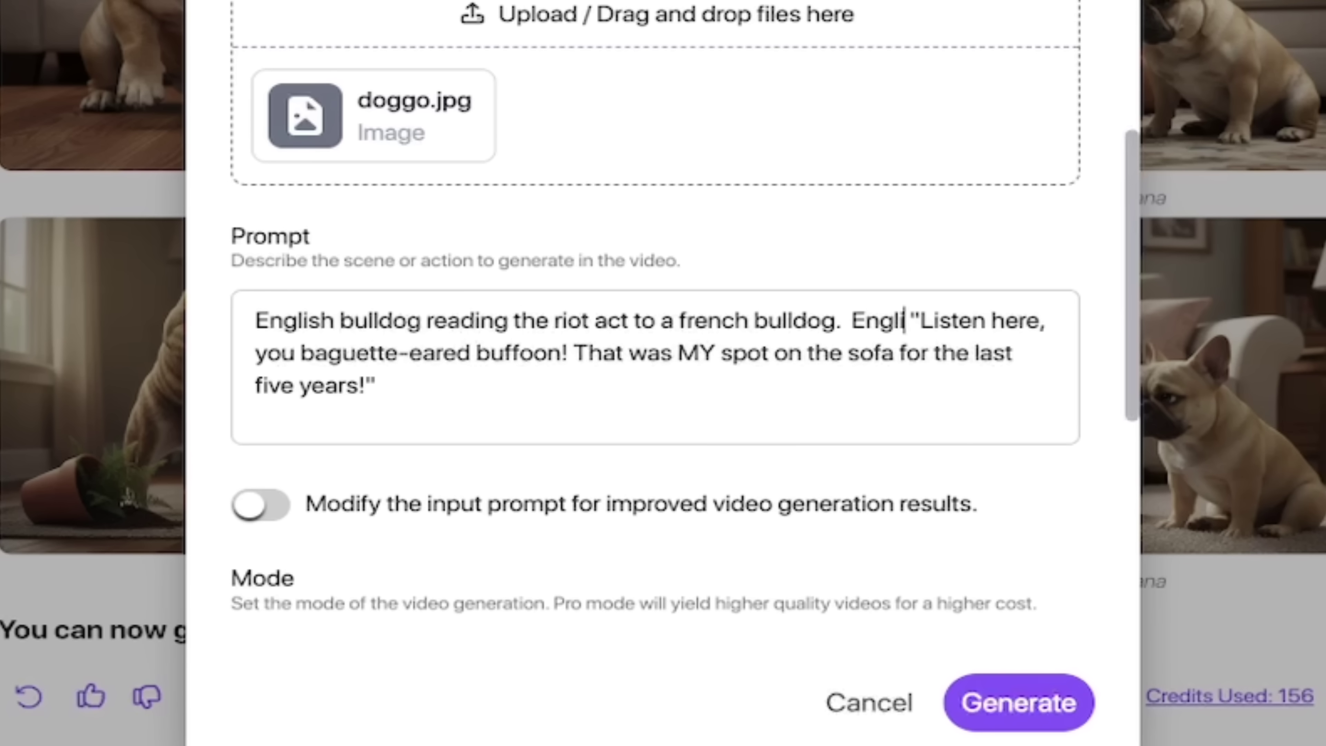
type("sh bulldog")
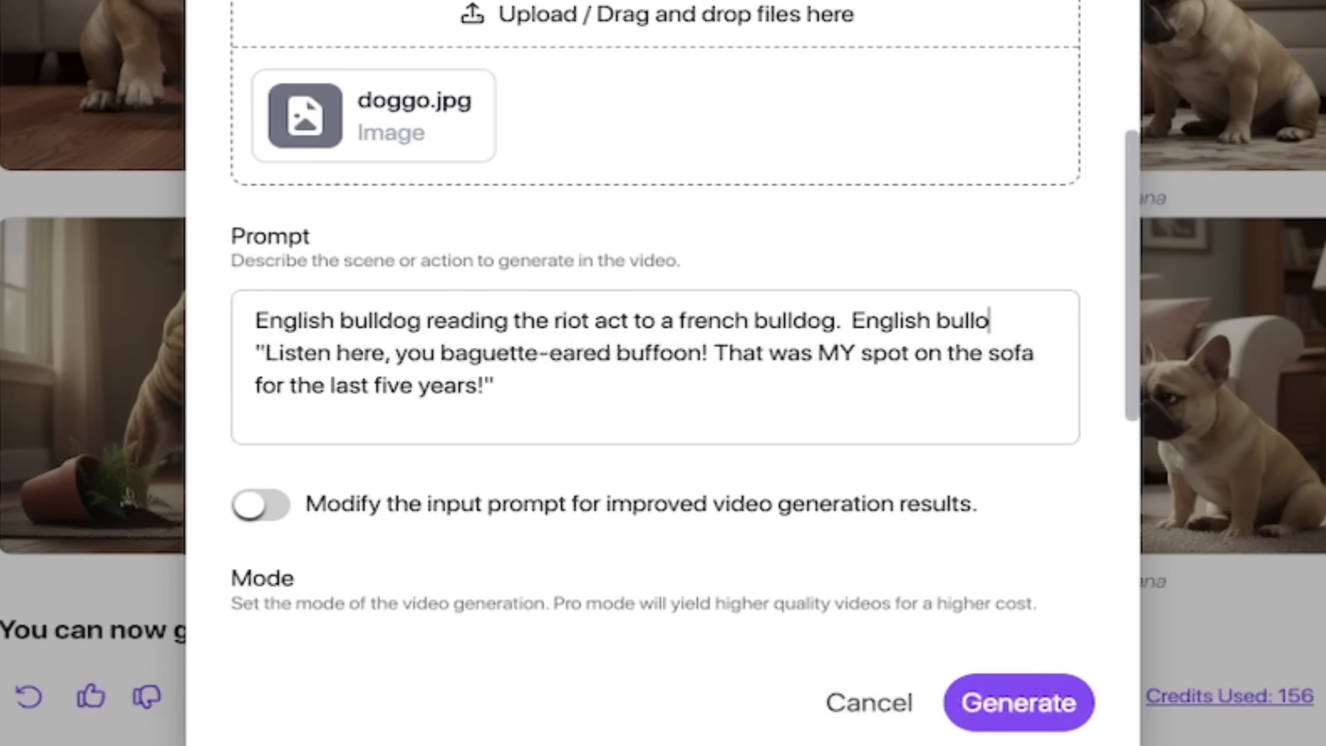
type(" says -")
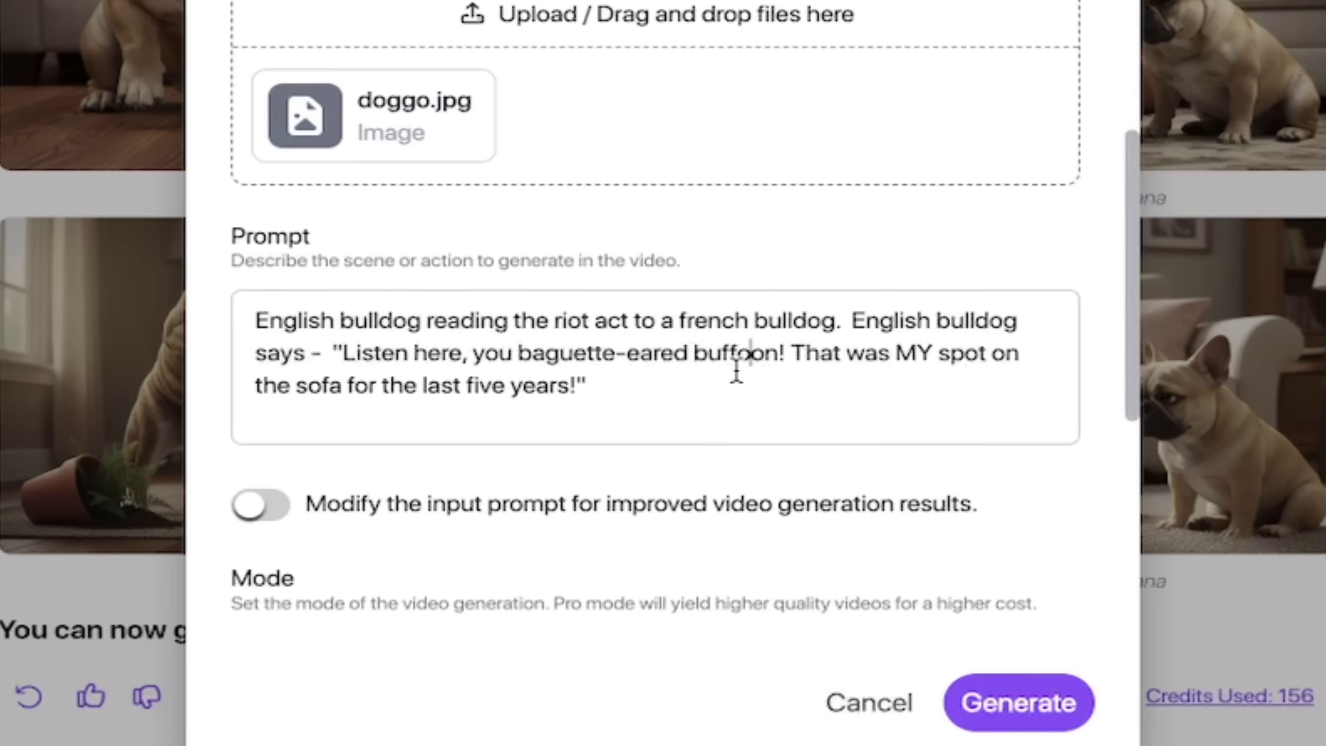
scroll(731, 368, "down", 5)
scroll(563, 358, "up", 3)
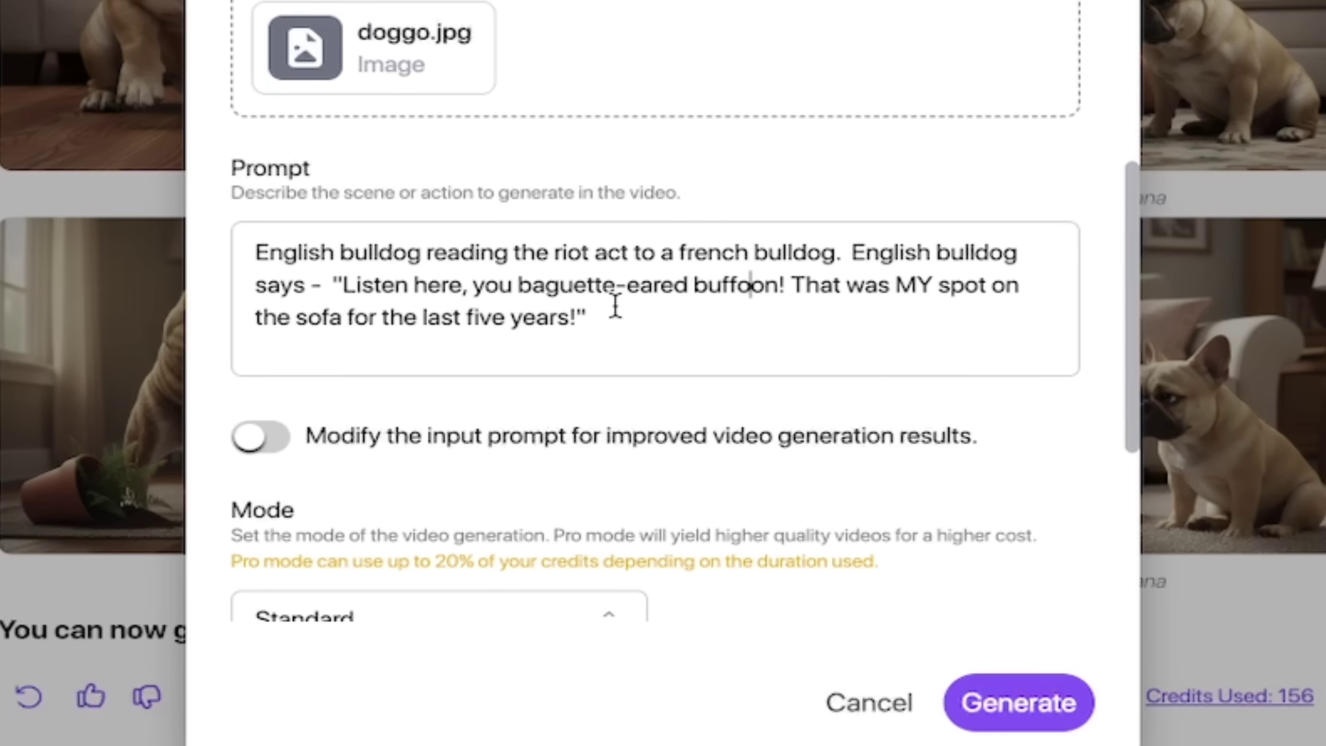
Set duration to 8 seconds and resolution 1280x720, then generate the Sora 2 video.
left_click_drag(613, 308, 278, 228)
scroll(673, 436, "down", 4)
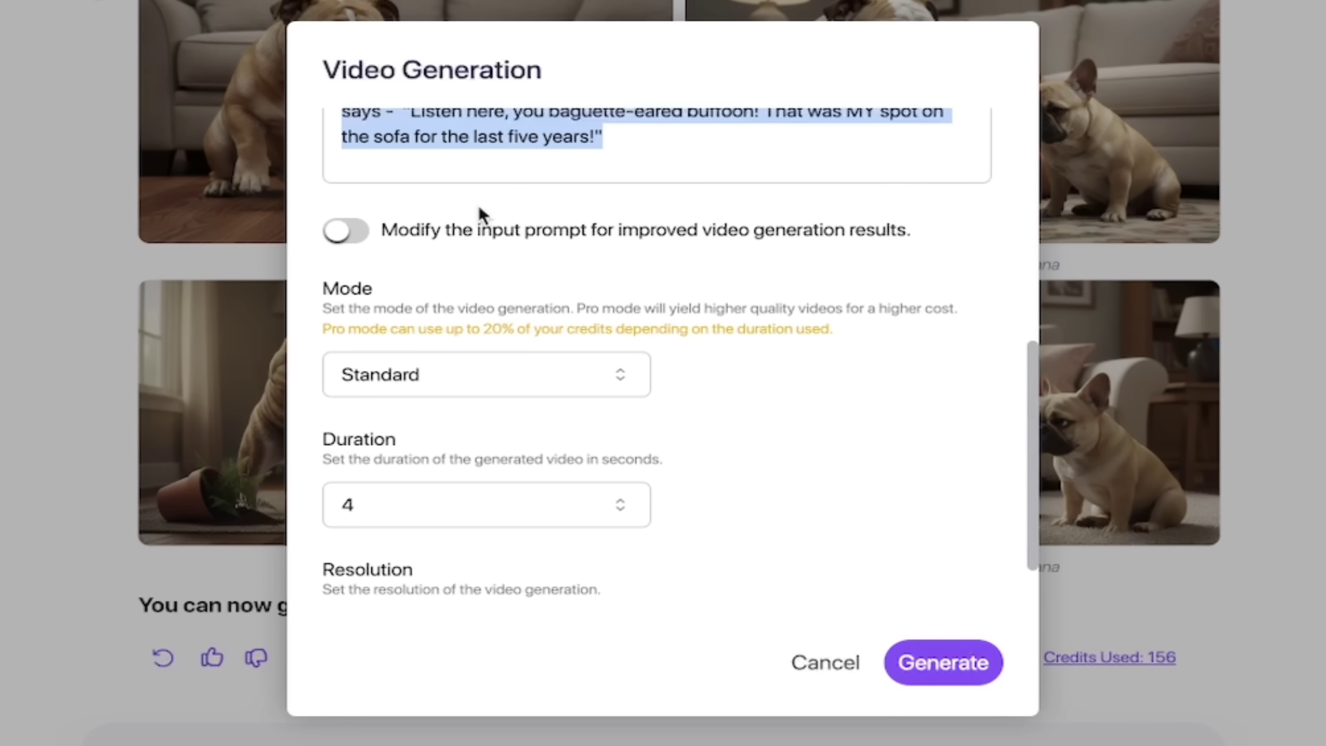
scroll(478, 206, "up", 3)
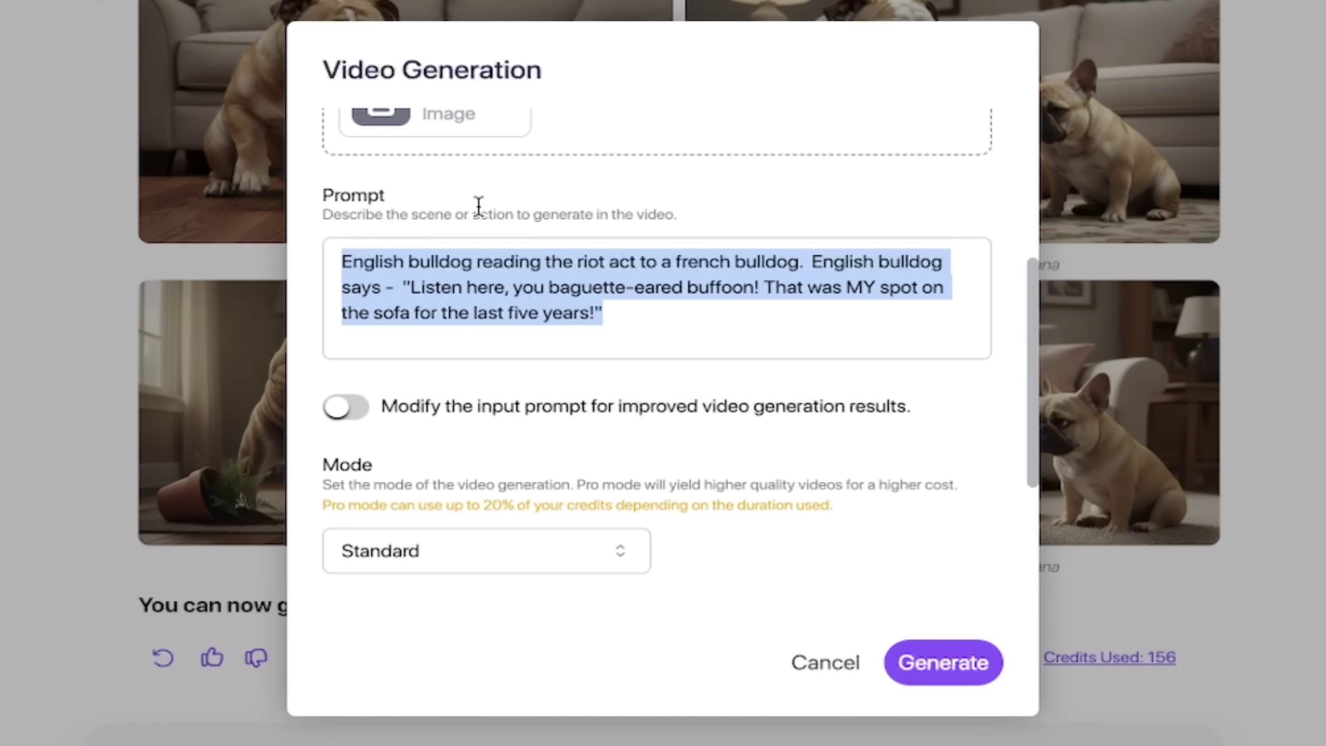
scroll(503, 394, "down", 3)
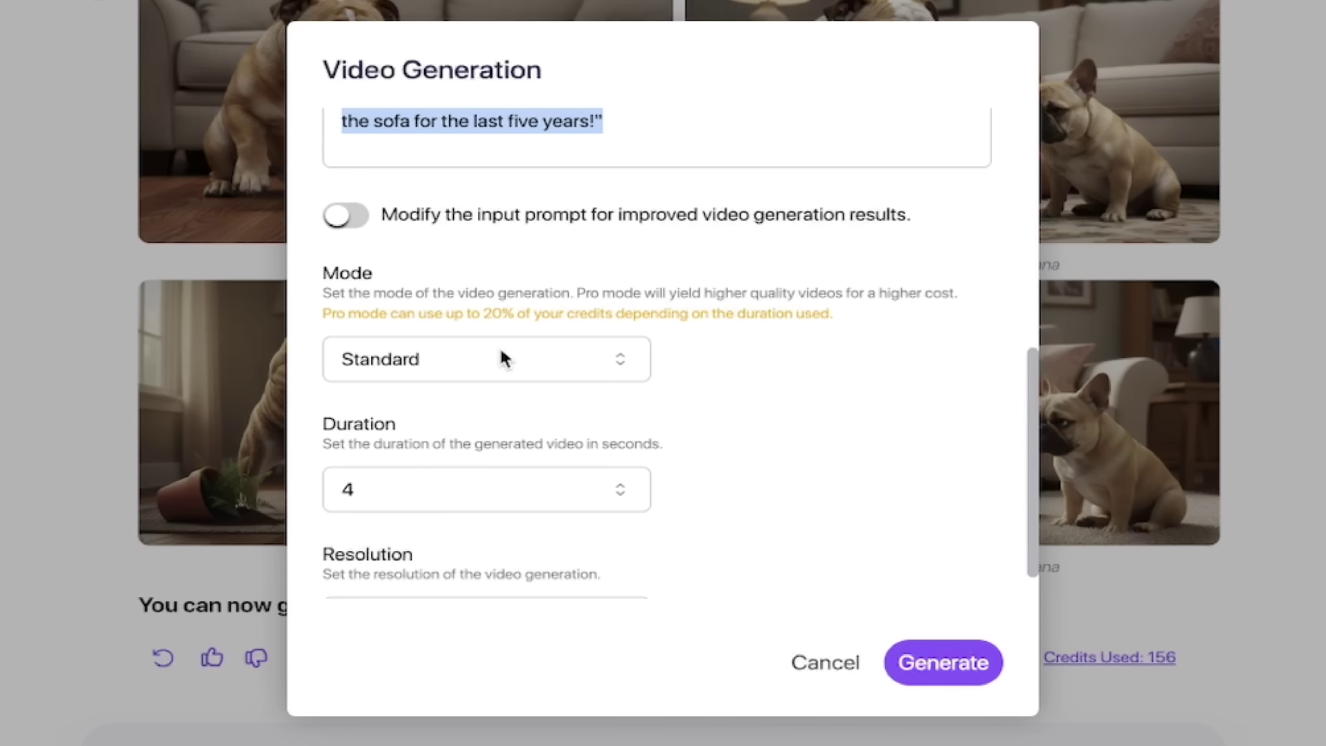
left_click(447, 502)
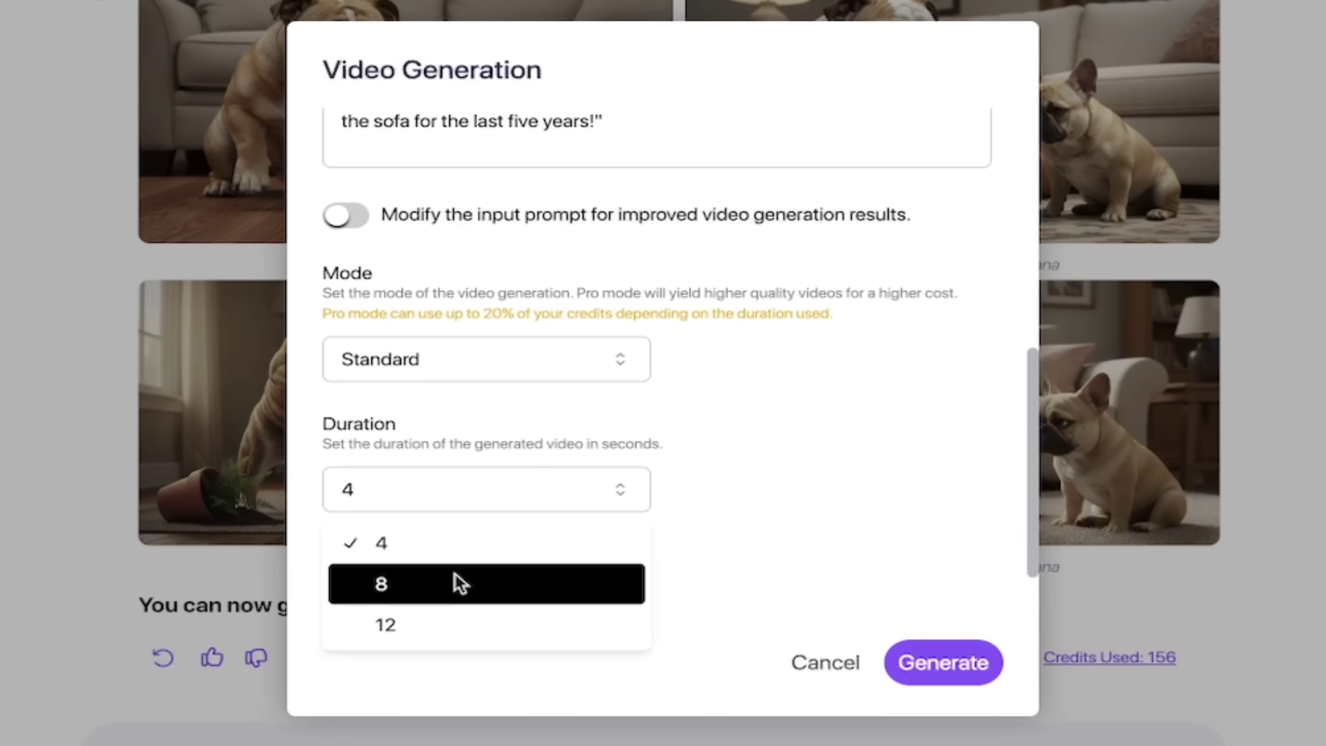
left_click(453, 573)
scroll(755, 444, "down", 1)
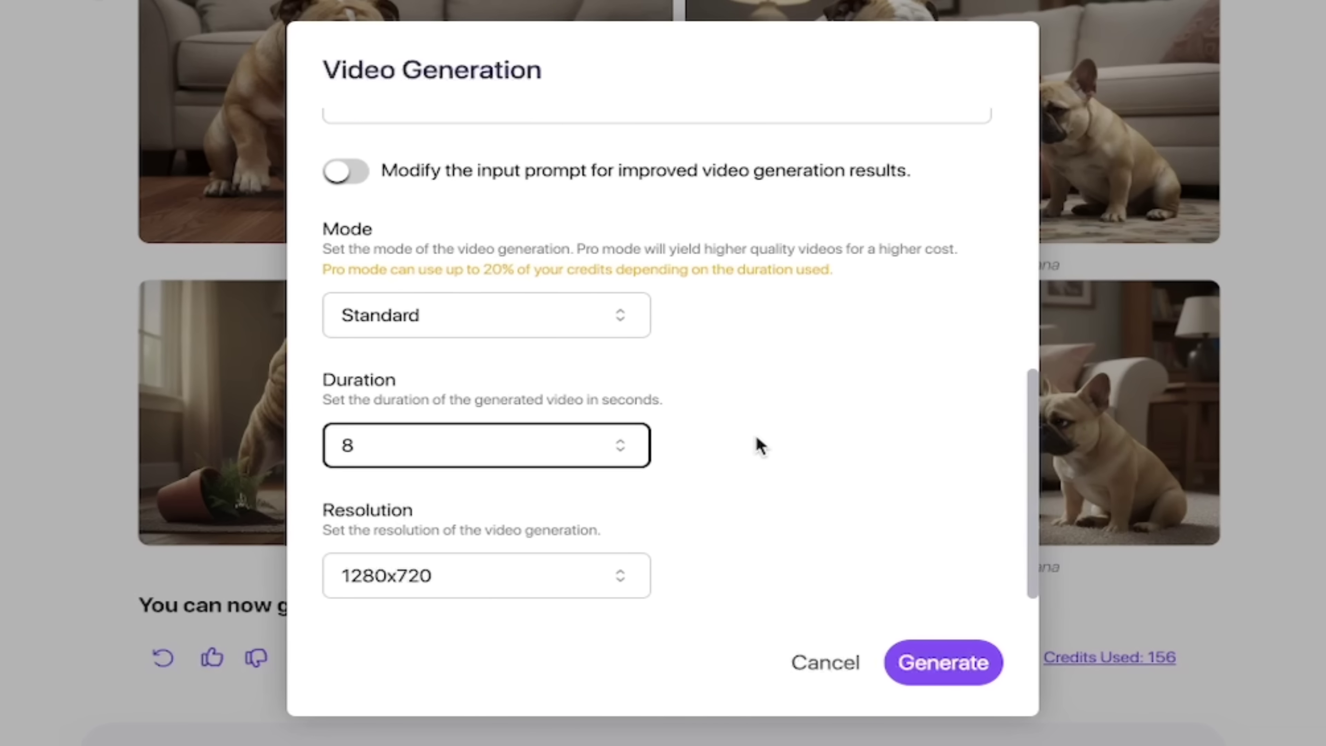
left_click(484, 577)
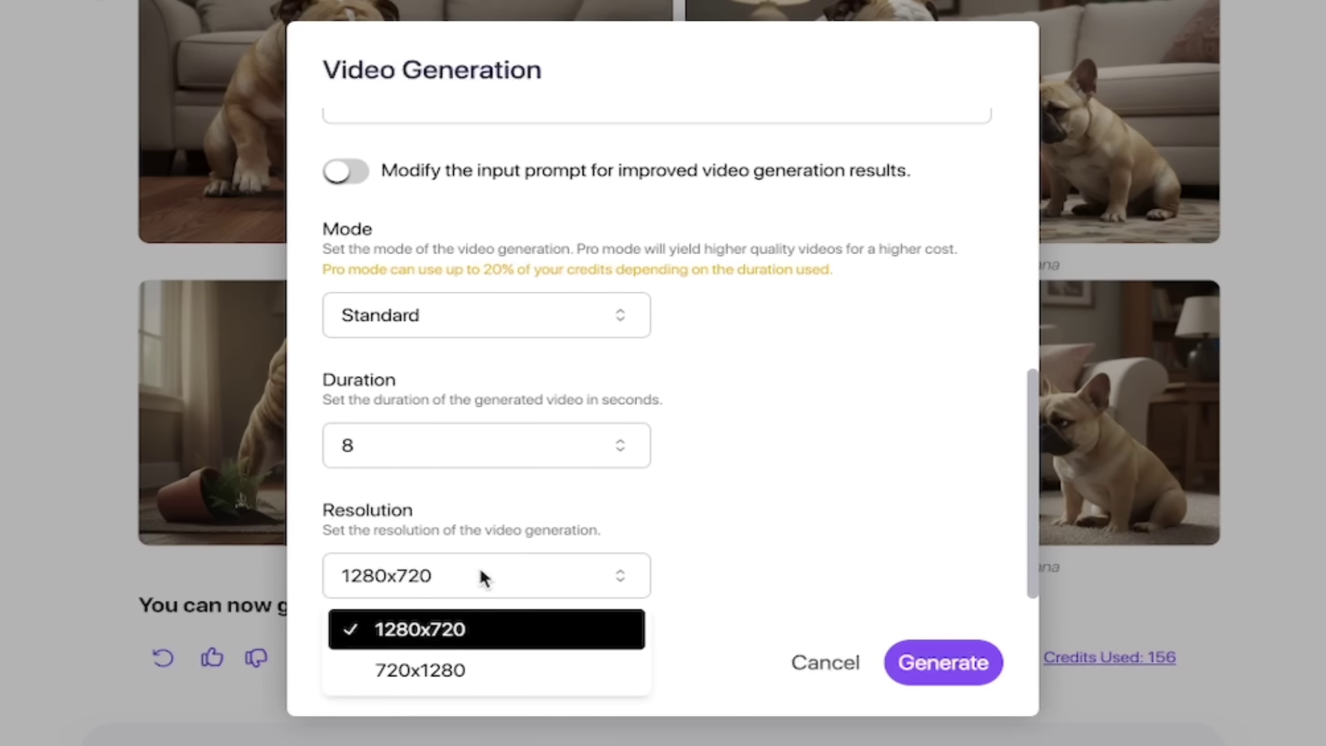
left_click(457, 631)
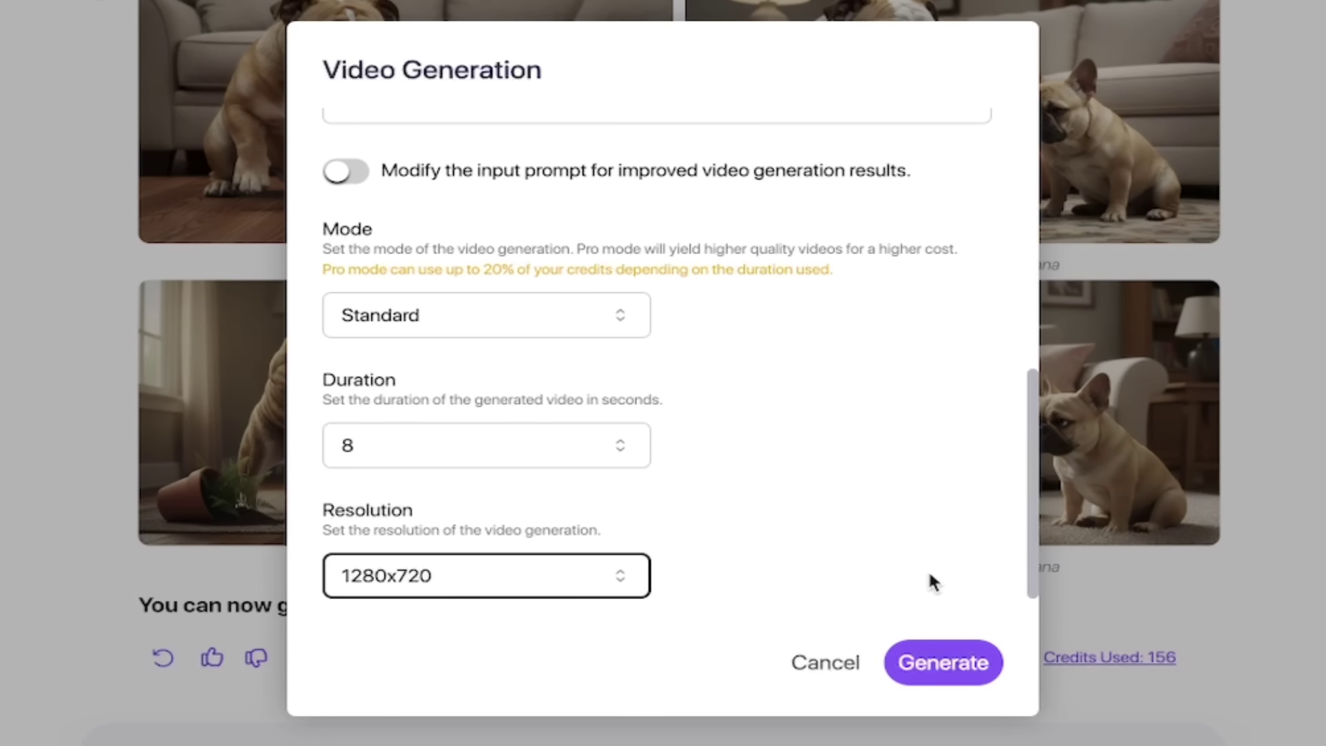
left_click(922, 672)
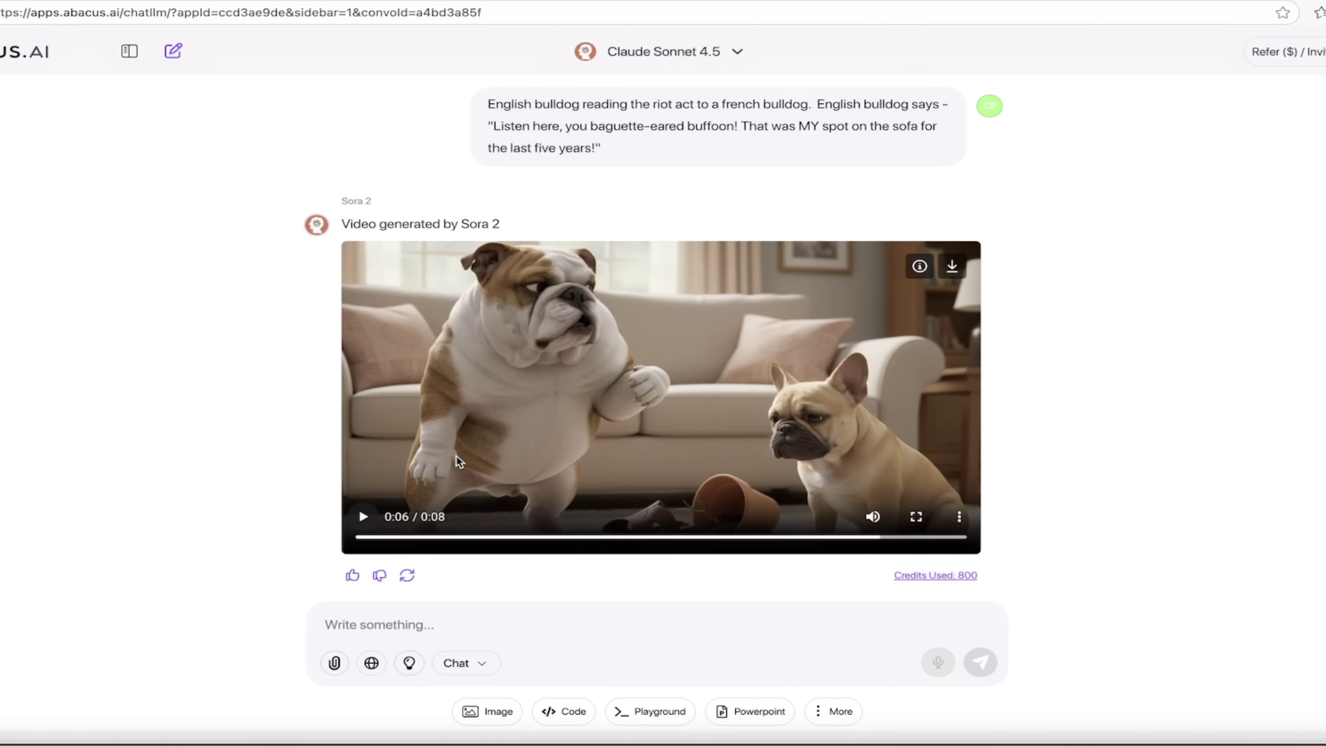
Scroll up through the chat history and back down to the finished bulldog video.
scroll(456, 454, "up", 15)
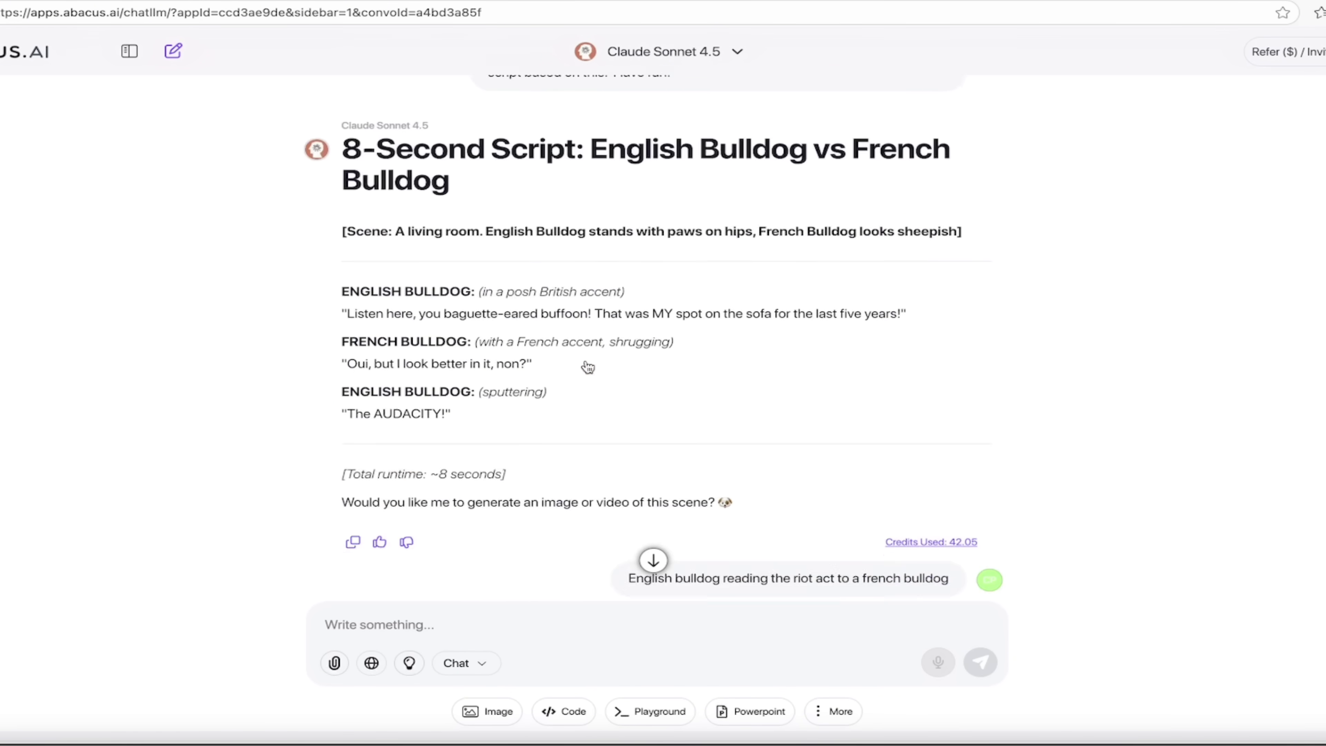
scroll(585, 360, "down", 15)
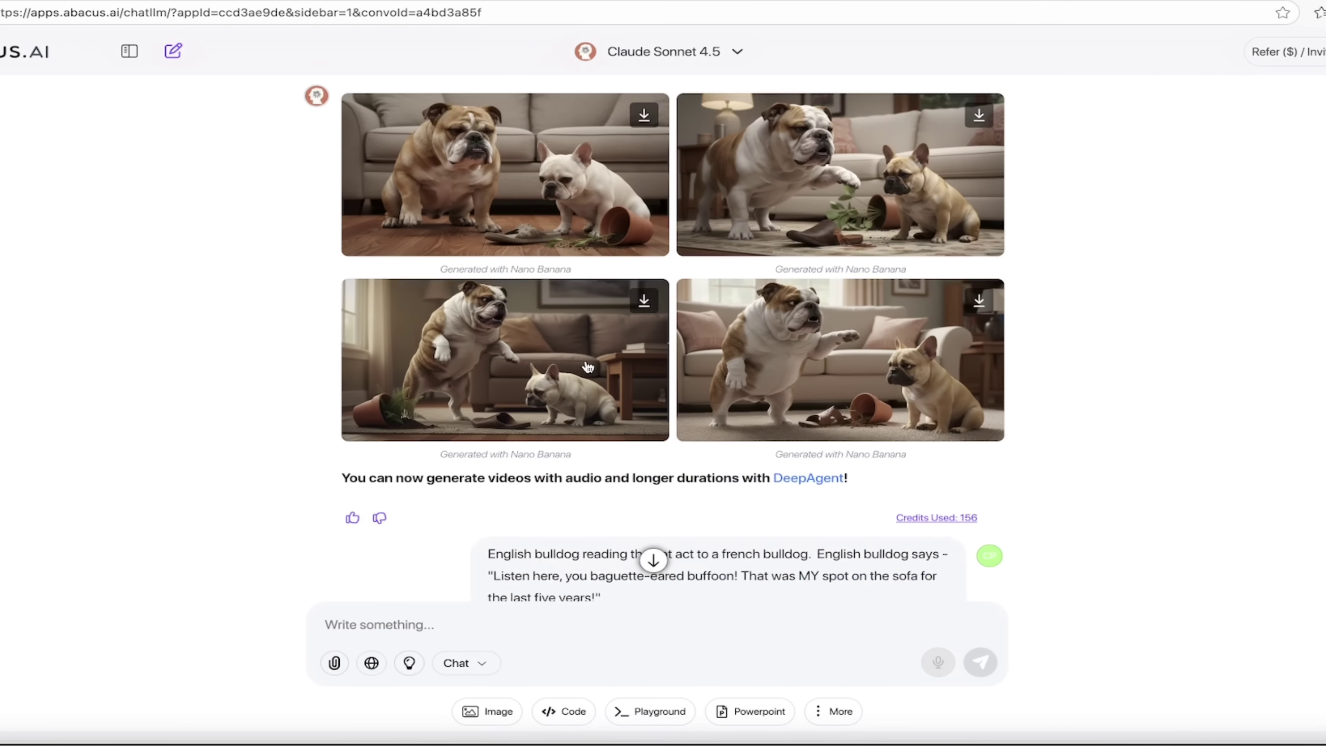